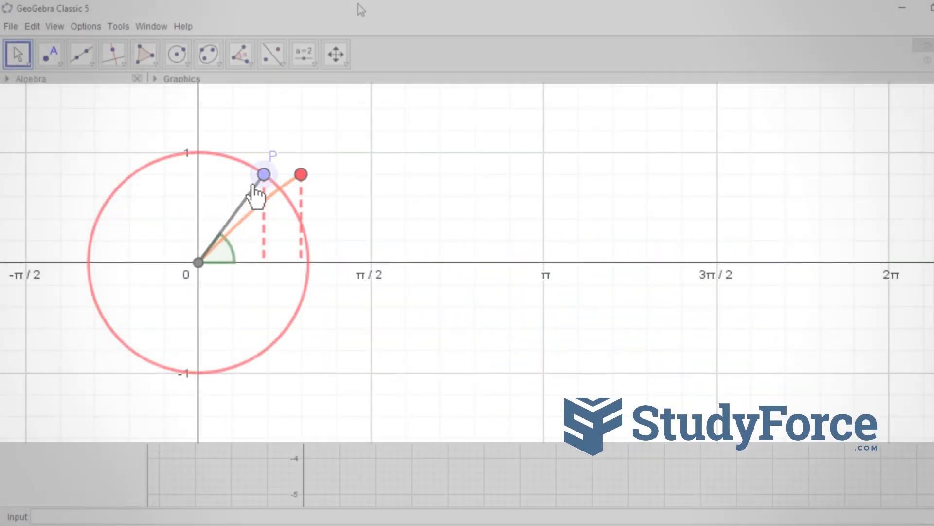
Place point A at the origin (0, 0) and point B at (1, 0)
mouse_move(253, 183)
mouse_down()
mouse_move(205, 168)
mouse_move(142, 178)
mouse_move(111, 215)
mouse_move(98, 262)
mouse_move(122, 312)
mouse_move(184, 363)
mouse_move(275, 348)
mouse_move(304, 316)
mouse_move(321, 270)
mouse_move(306, 216)
mouse_move(225, 184)
mouse_move(246, 209)
mouse_move(328, 254)
mouse_move(211, 188)
mouse_move(96, 248)
mouse_move(240, 336)
mouse_move(321, 290)
mouse_move(325, 205)
mouse_up()
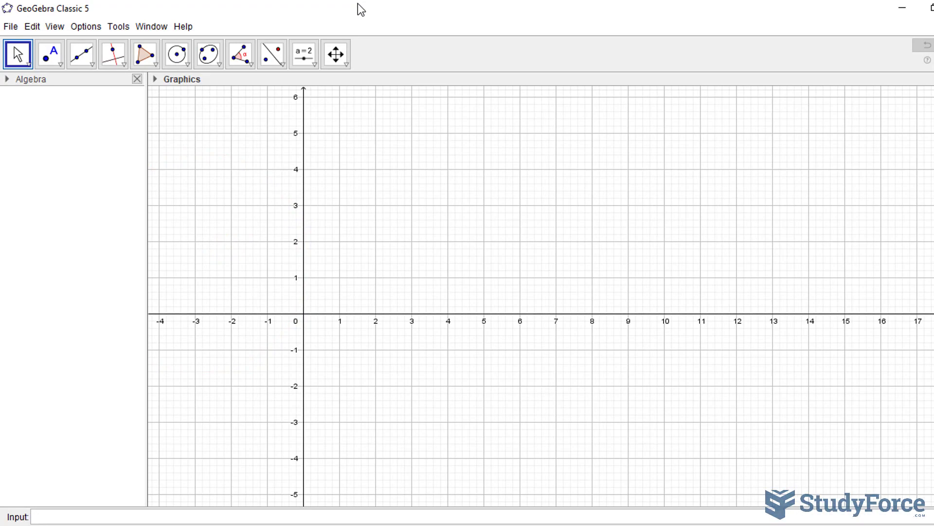
click(50, 54)
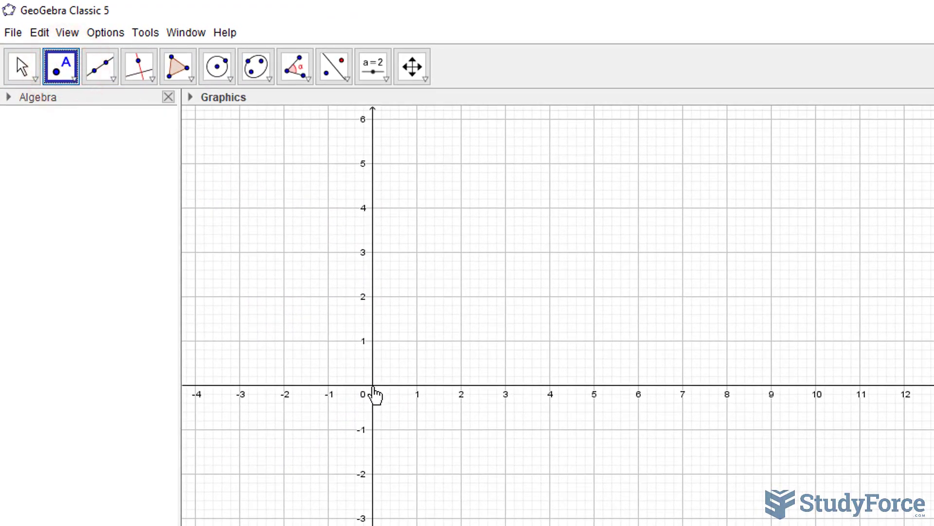
click(374, 385)
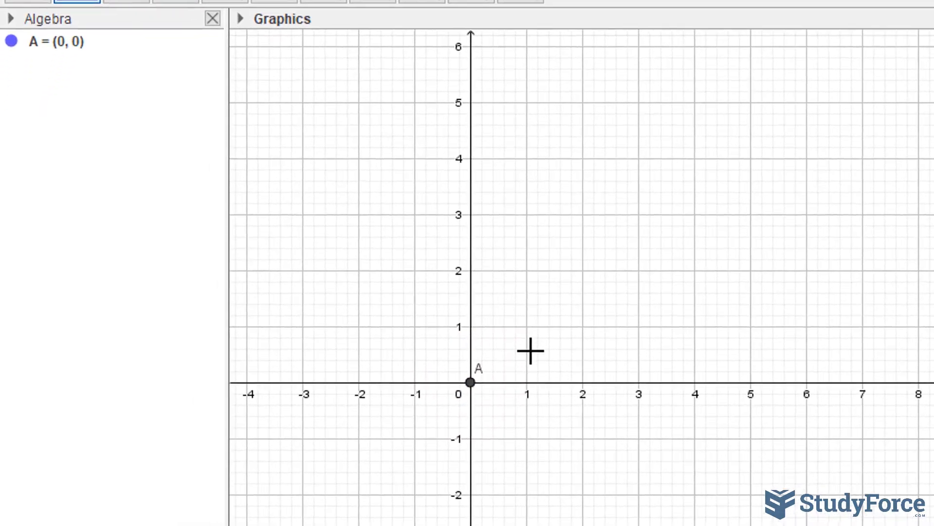
click(569, 383)
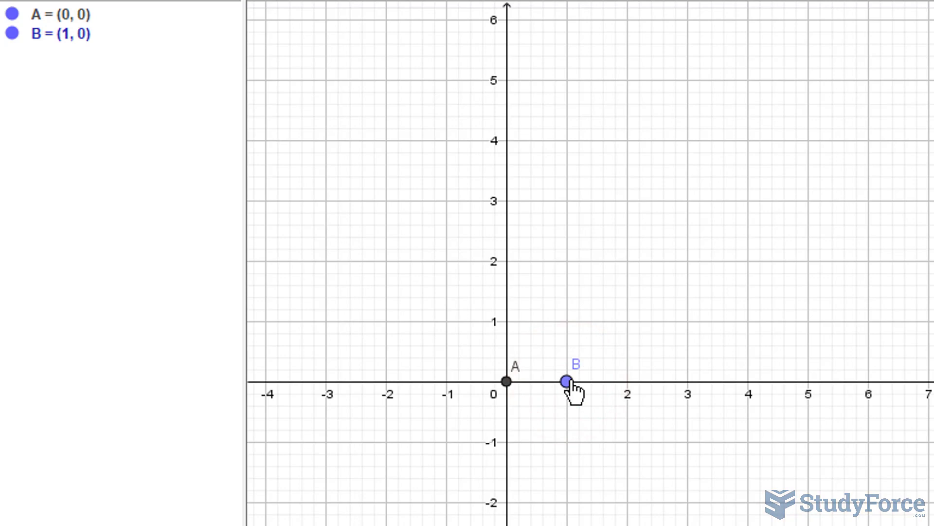
scroll(401, 376, up, 8)
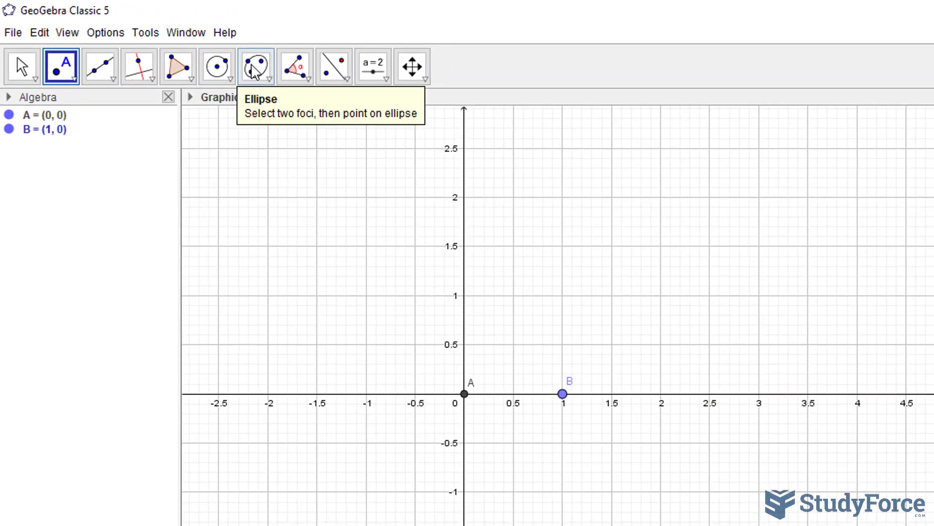
Draw circle c centred at A through B, giving x² + y² = 0.97
click(228, 76)
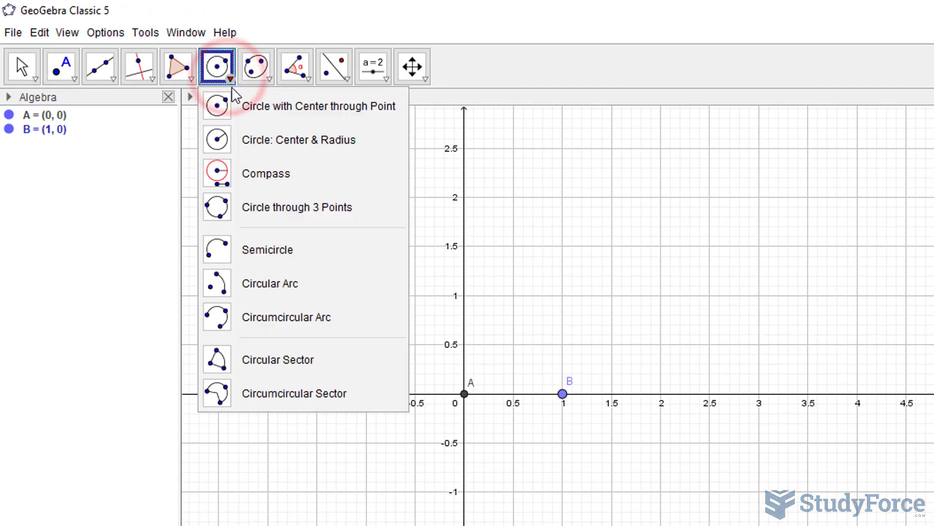
click(236, 131)
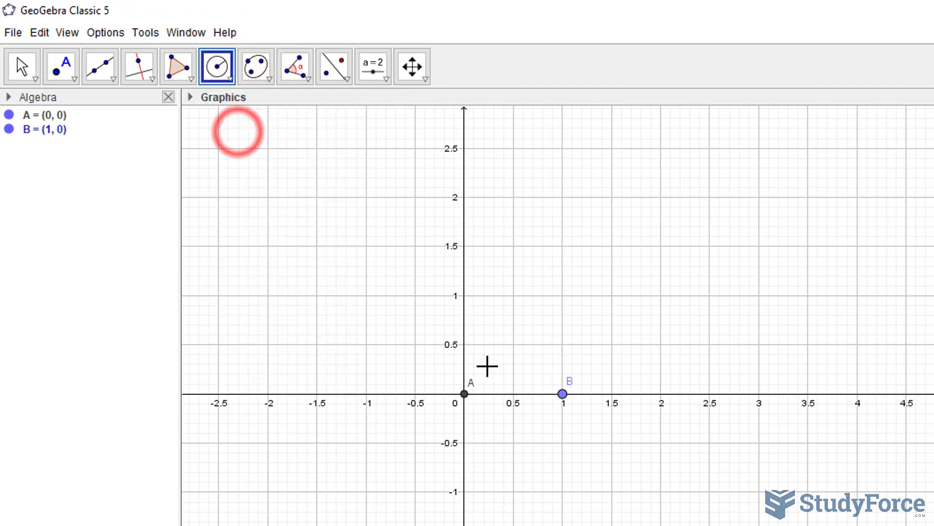
click(465, 395)
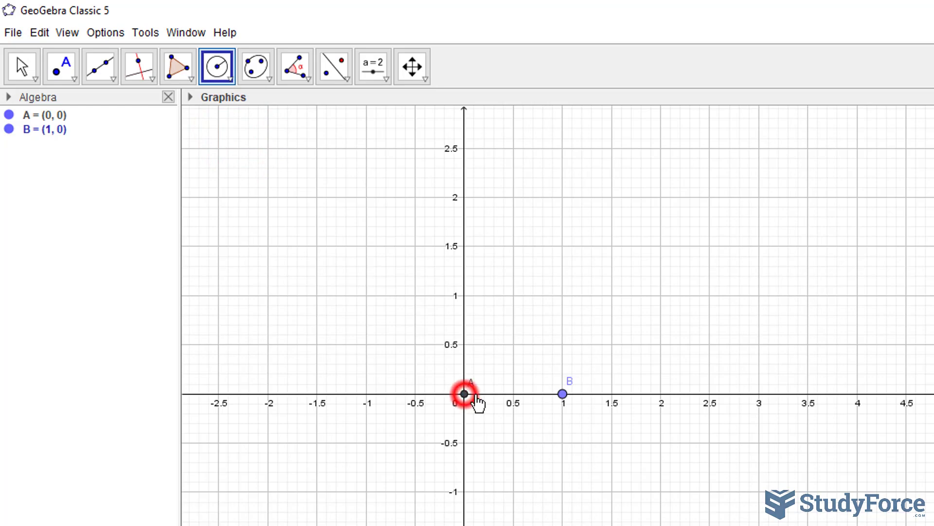
click(563, 394)
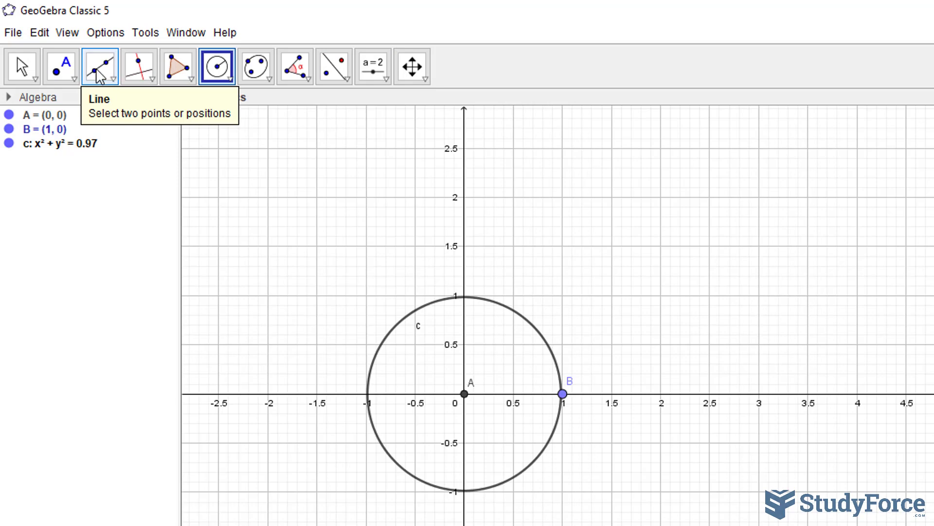
Add point C on the circle at (0.64, 0.74) and try an angle from C through A to B
click(66, 72)
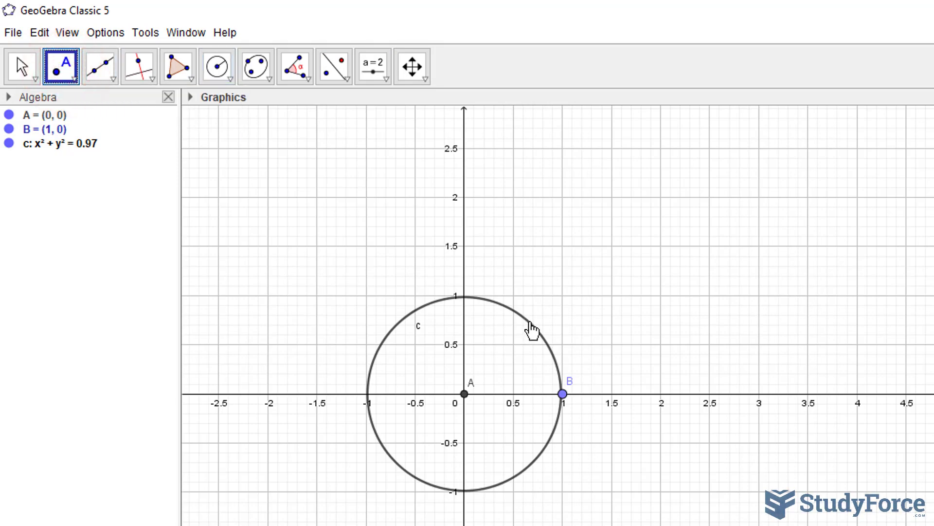
click(528, 321)
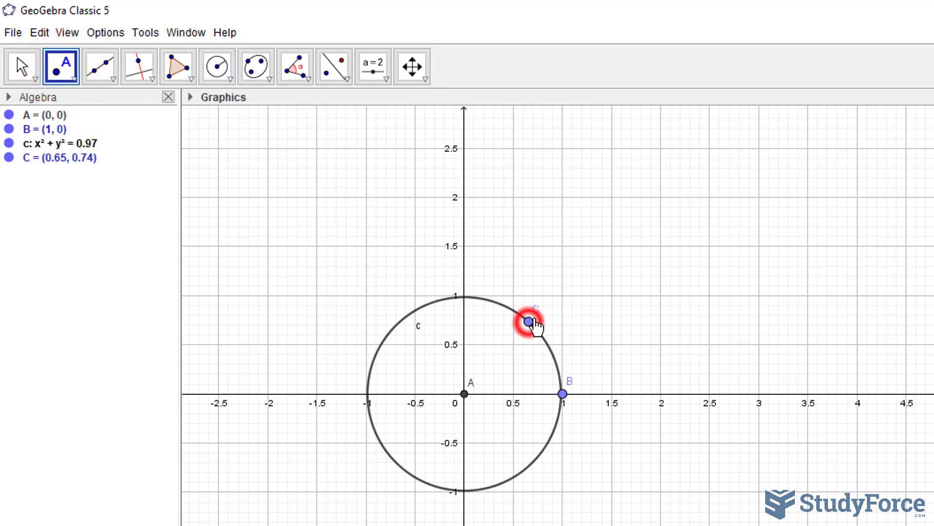
click(290, 69)
click(527, 322)
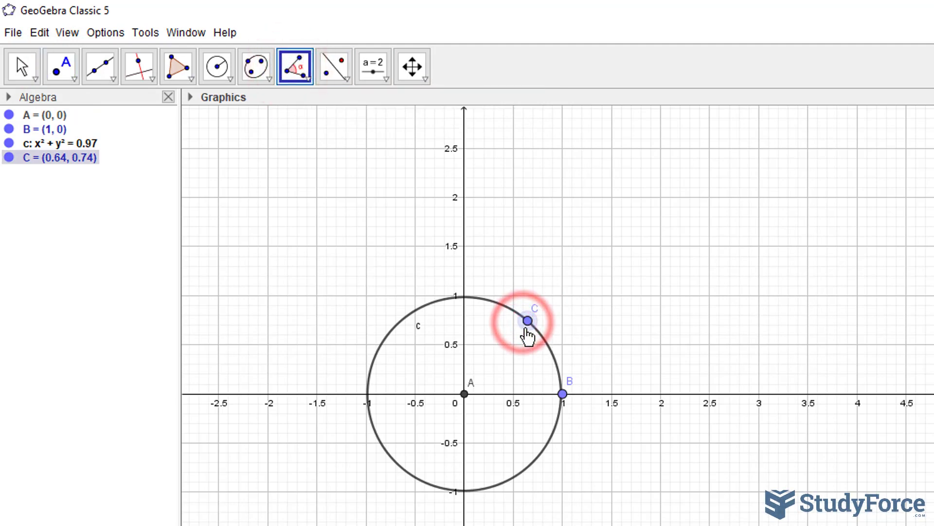
click(465, 394)
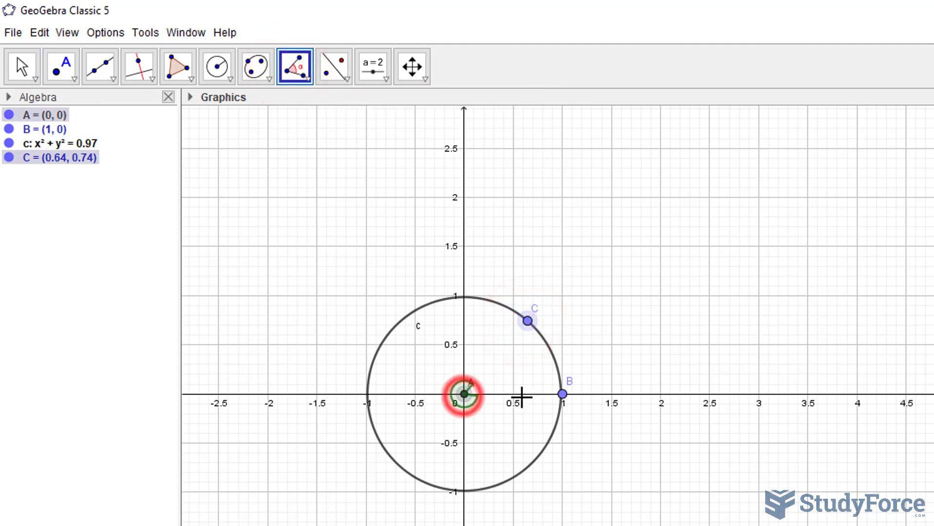
click(562, 396)
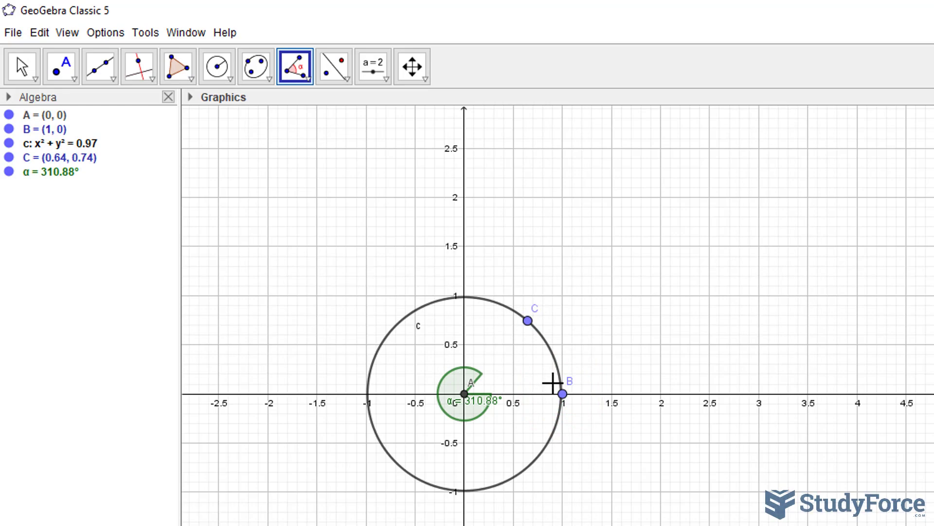
Undo the 310.88° reflex angle and measure α = 49.12° from B through vertex A to C
key(ctrl+z)
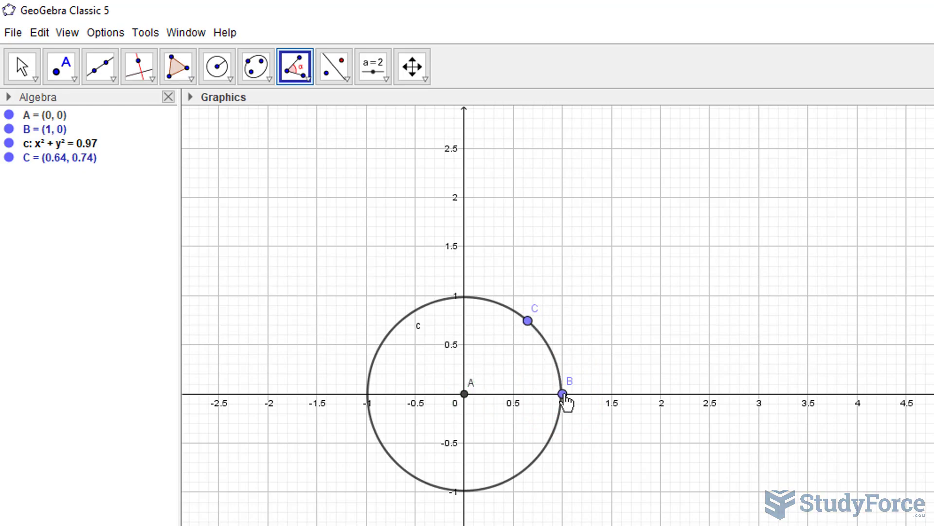
click(562, 394)
click(464, 394)
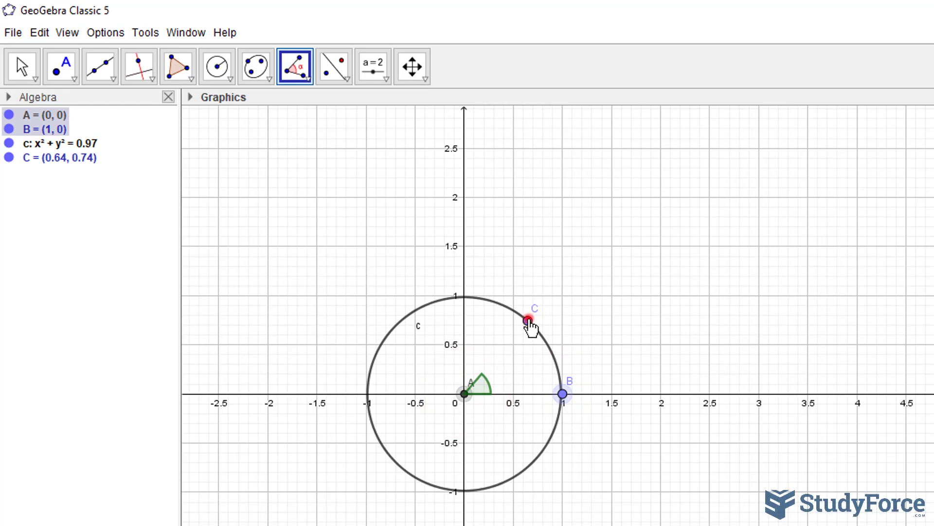
click(528, 321)
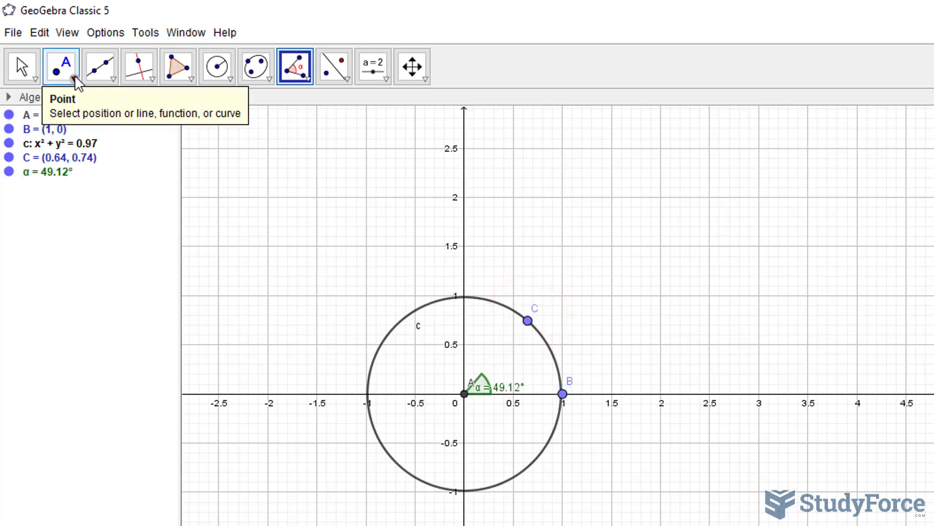
click(113, 73)
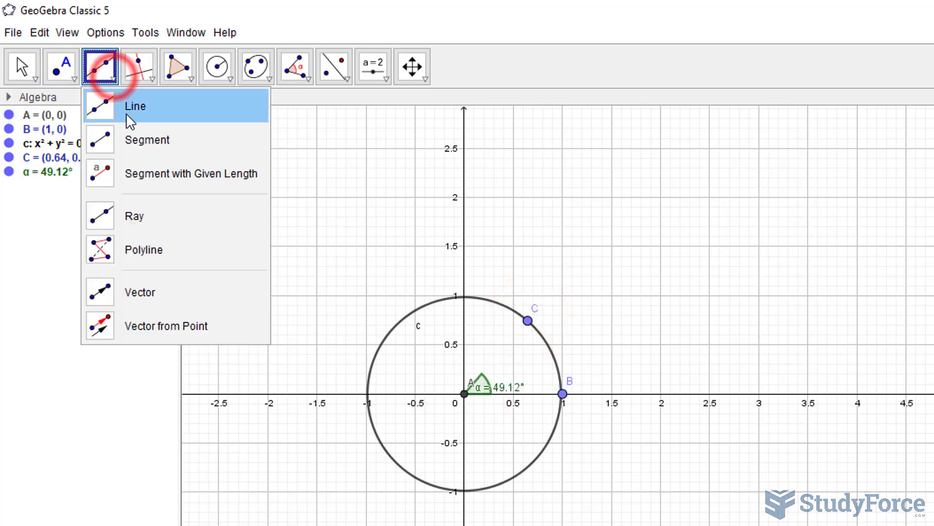
Draw segment f from centre A to point C, length 0.98
click(129, 140)
click(465, 393)
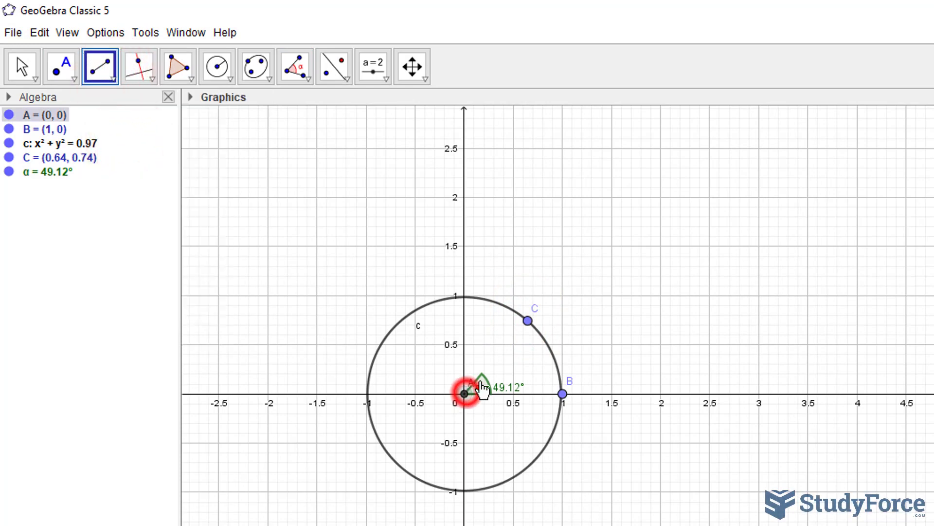
click(528, 321)
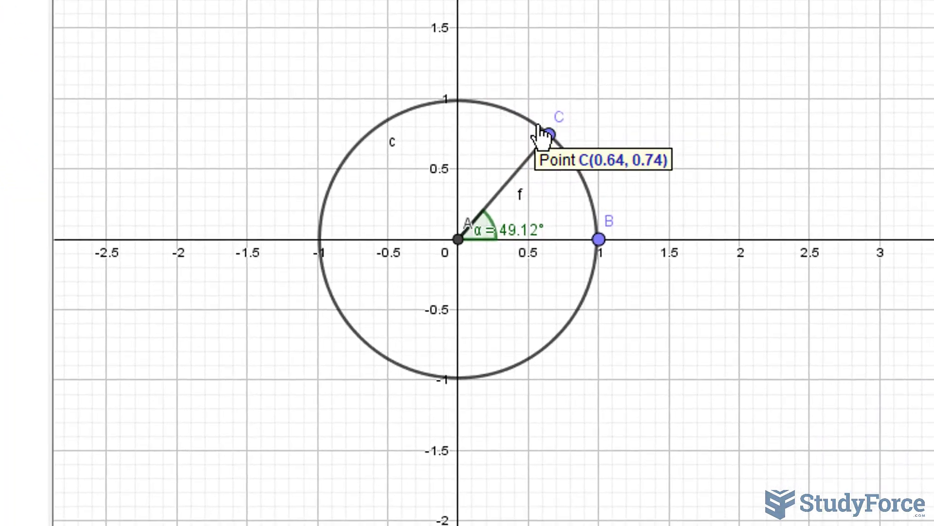
Drag point C around the circle and leave it at (0.53, 0.83), α = 57.43°
mouse_move(543, 137)
mouse_down()
mouse_move(434, 130)
mouse_move(374, 168)
mouse_move(355, 234)
mouse_move(396, 313)
mouse_move(474, 328)
mouse_move(532, 319)
mouse_move(553, 293)
mouse_move(570, 248)
mouse_move(561, 204)
mouse_move(568, 224)
mouse_move(476, 143)
mouse_move(532, 292)
mouse_move(568, 152)
mouse_move(537, 131)
mouse_up()
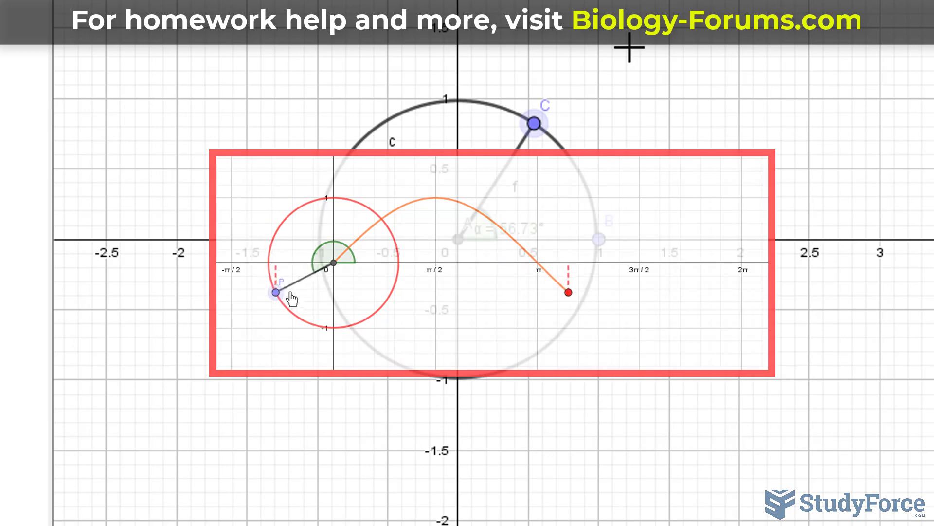
drag(557, 121, 546, 138)
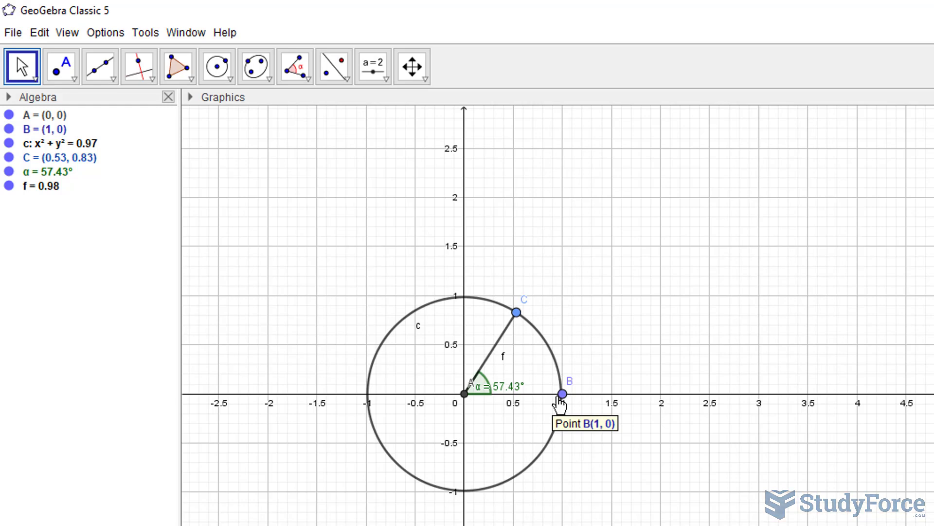
Enter Segment(C, (x(C), 0)) to drop vertical segment g from C to the x-axis
click(110, 79)
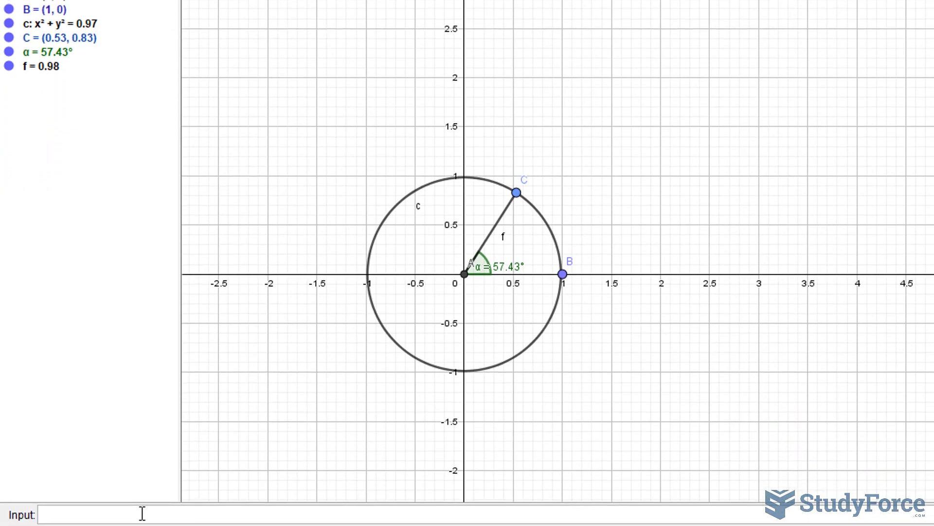
text(mi)
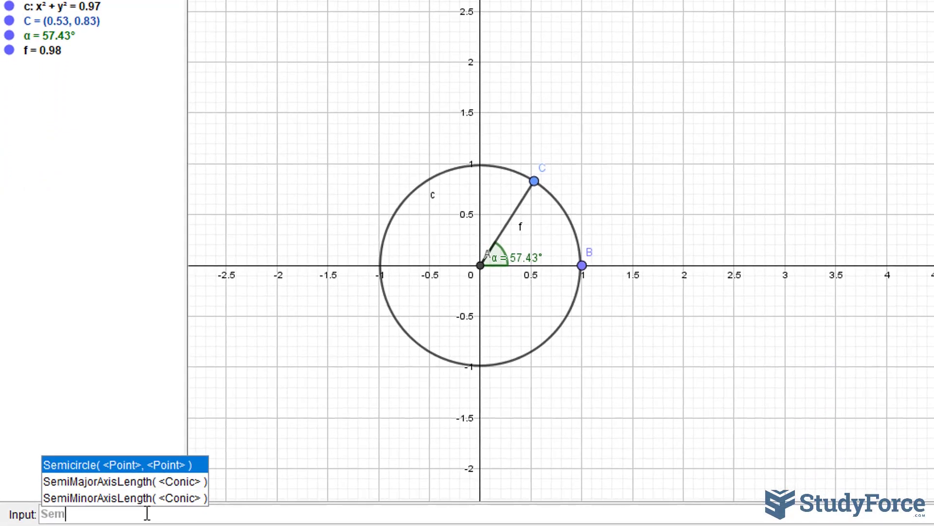
key(BackSpace)
key(BackSpace)
text(gment()
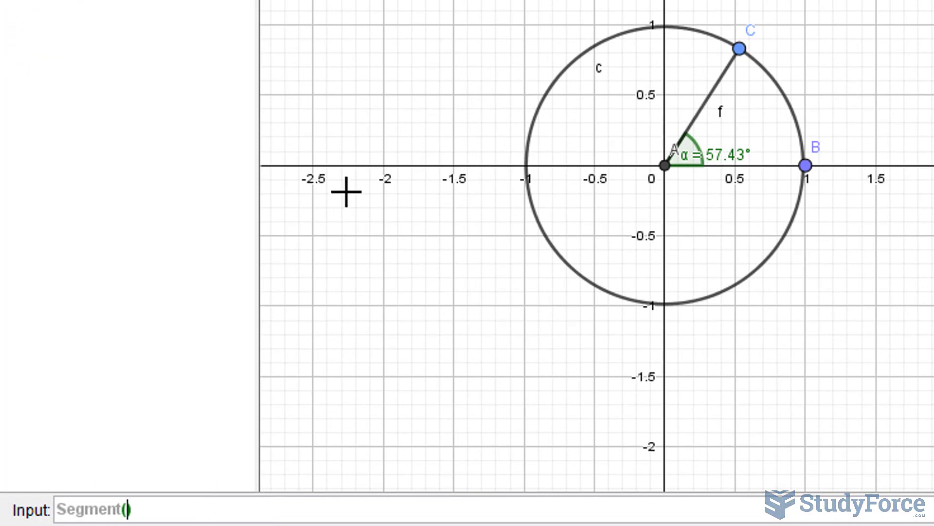
click(740, 49)
click(128, 508)
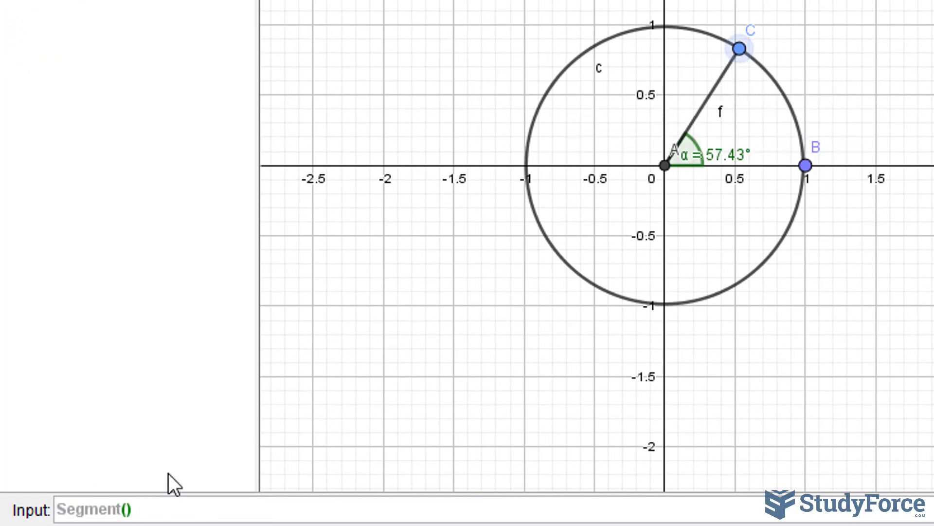
text(C,)
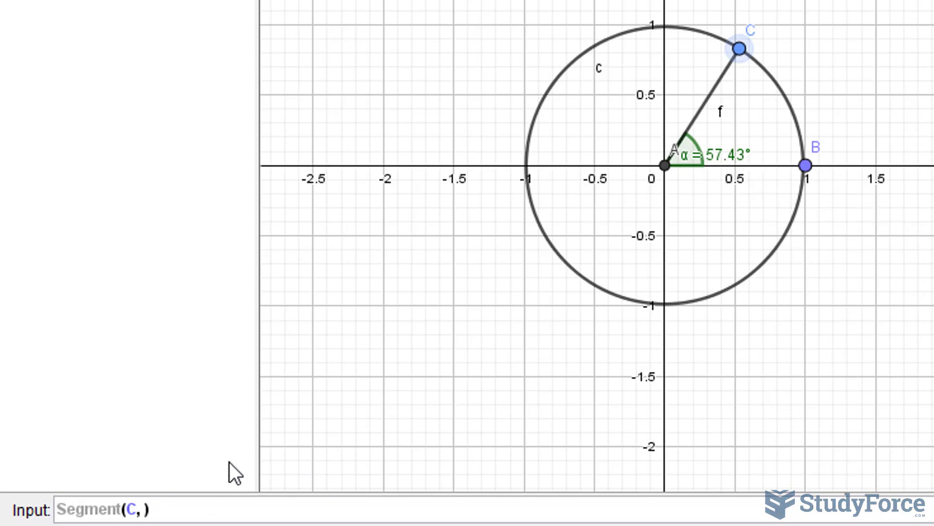
text(()
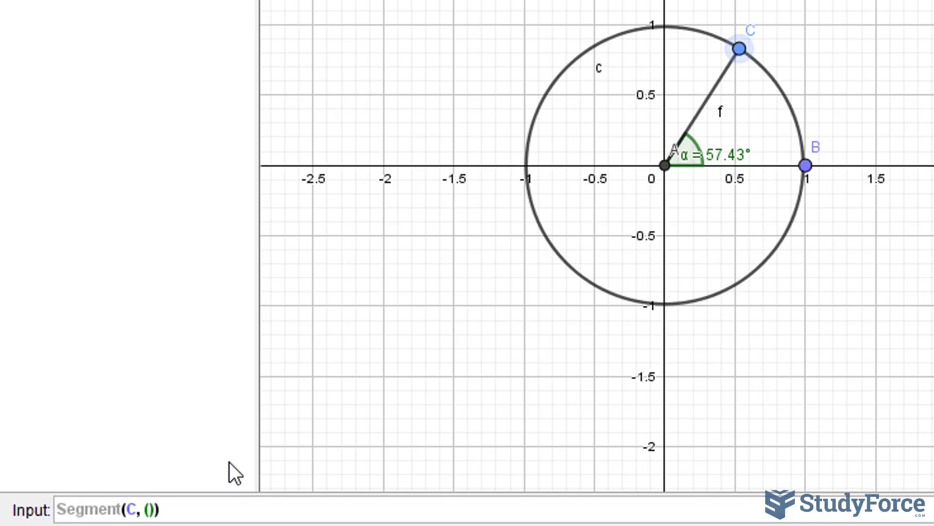
text(x(c))
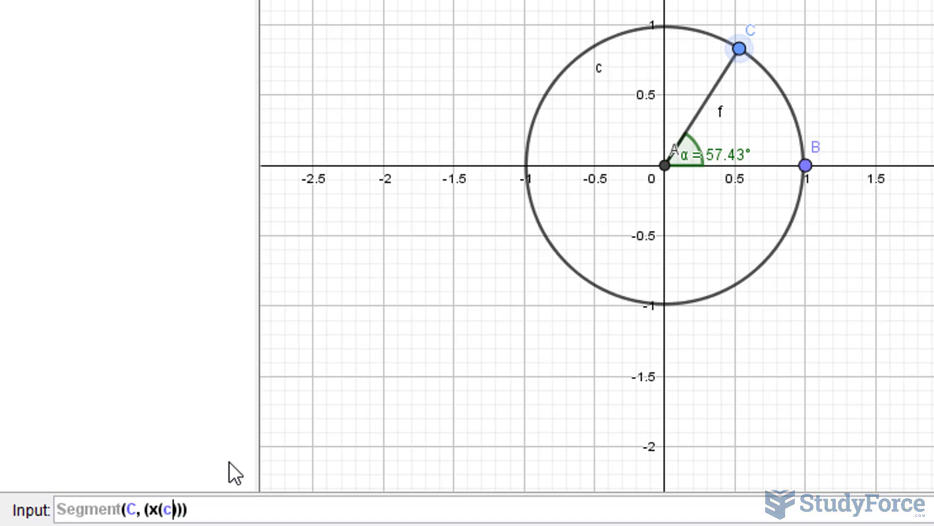
key(BackSpace)
key(BackSpace)
text(C)))
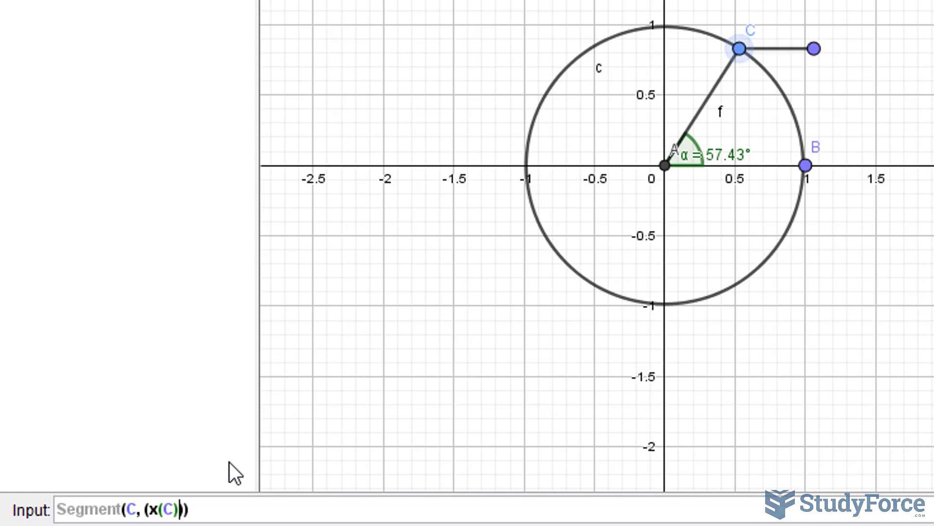
text(, 0)
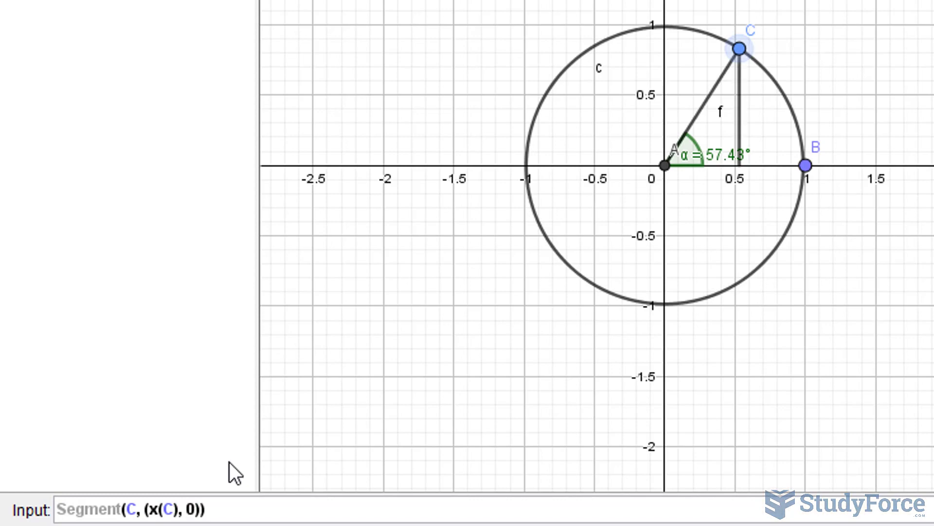
key(Return)
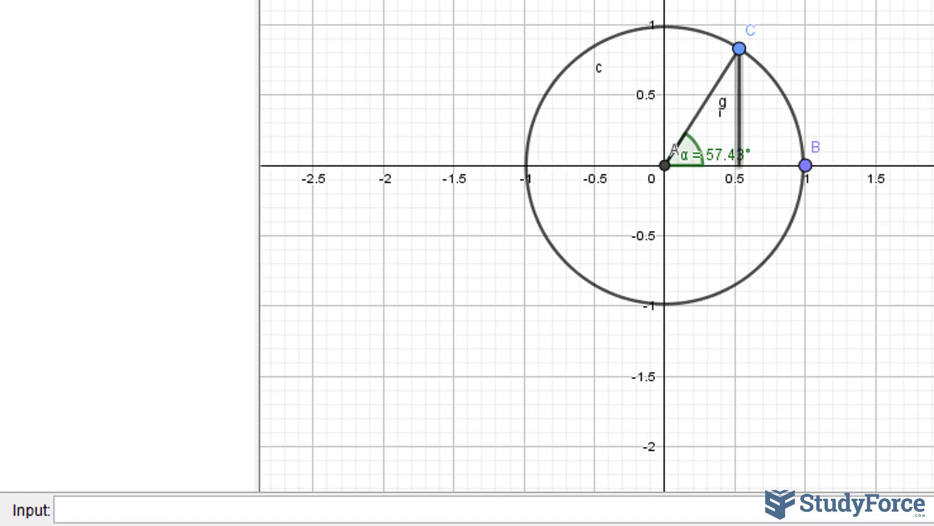
In segment g's Object Properties, make it dashed and red and hide its label
double_click(738, 110)
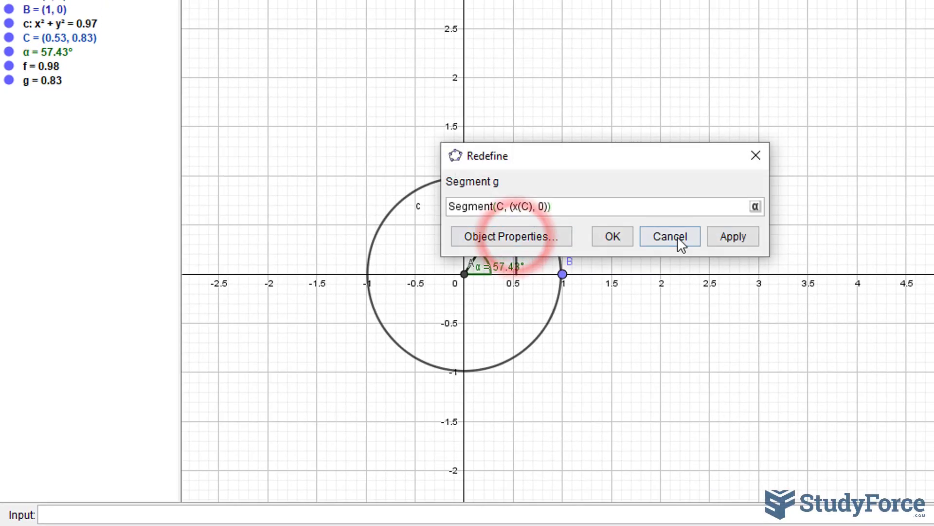
click(512, 236)
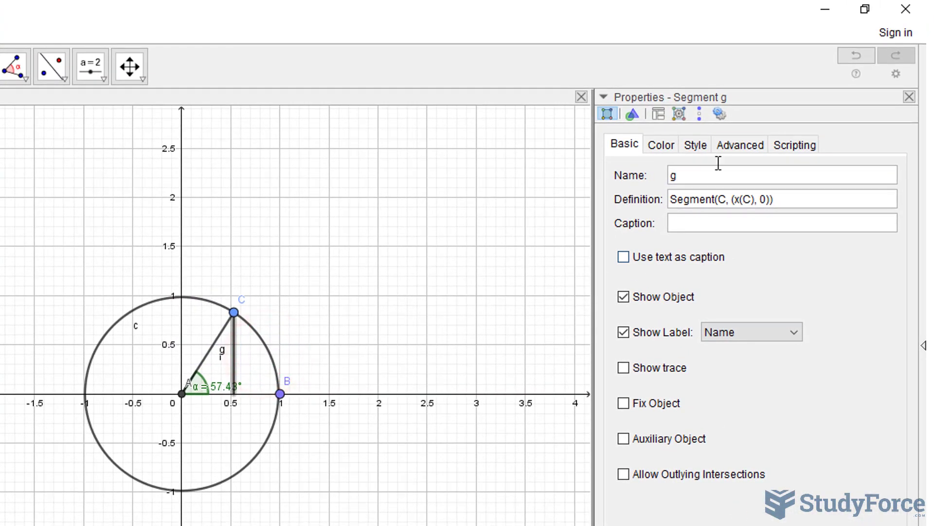
click(704, 142)
click(734, 326)
click(736, 358)
click(661, 143)
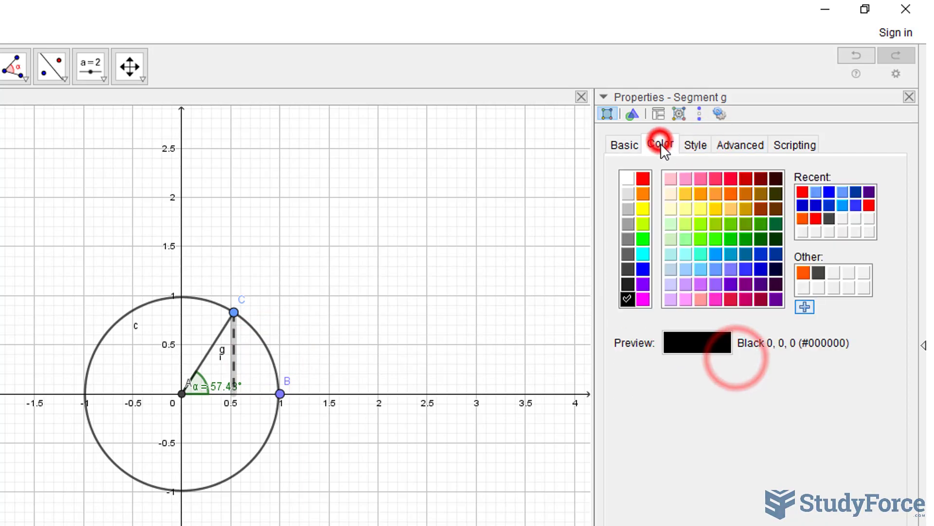
click(642, 178)
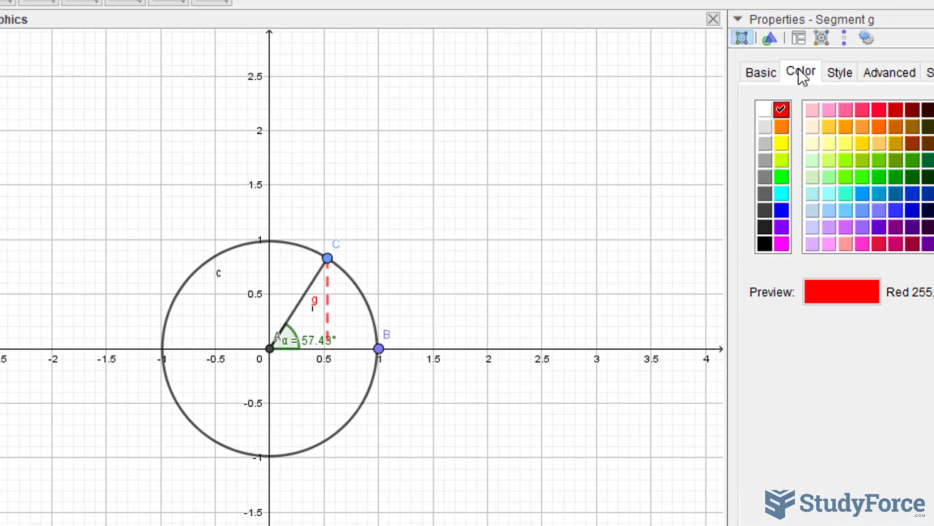
click(625, 144)
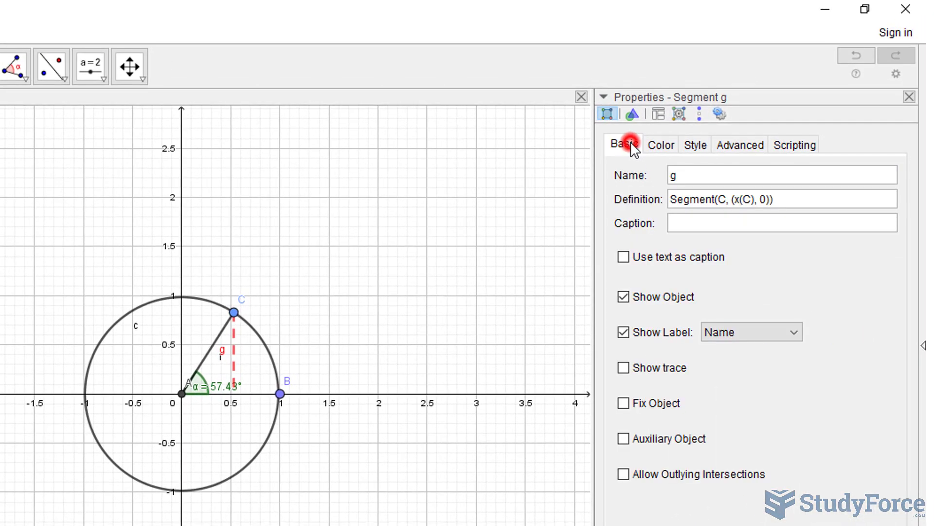
click(653, 329)
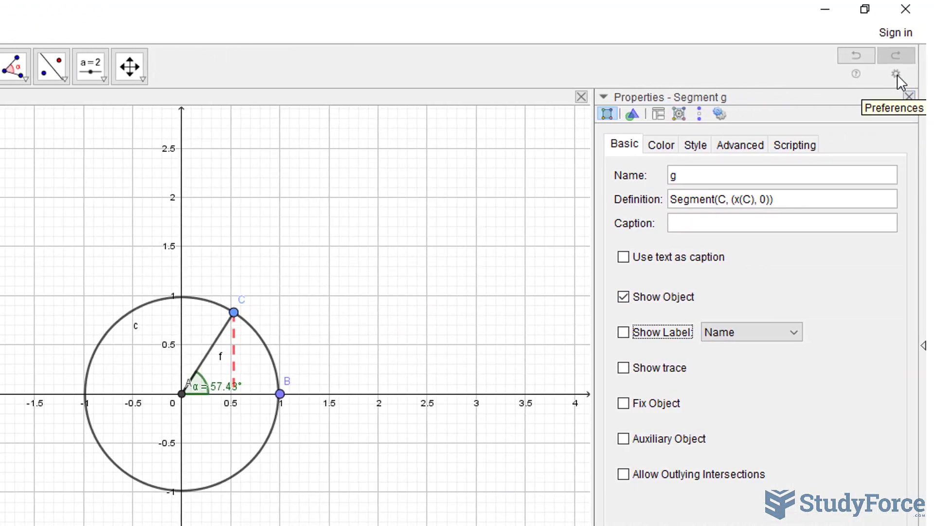
Set the x-axis tick distance to π/2 in the Graphics preferences
click(896, 74)
click(856, 192)
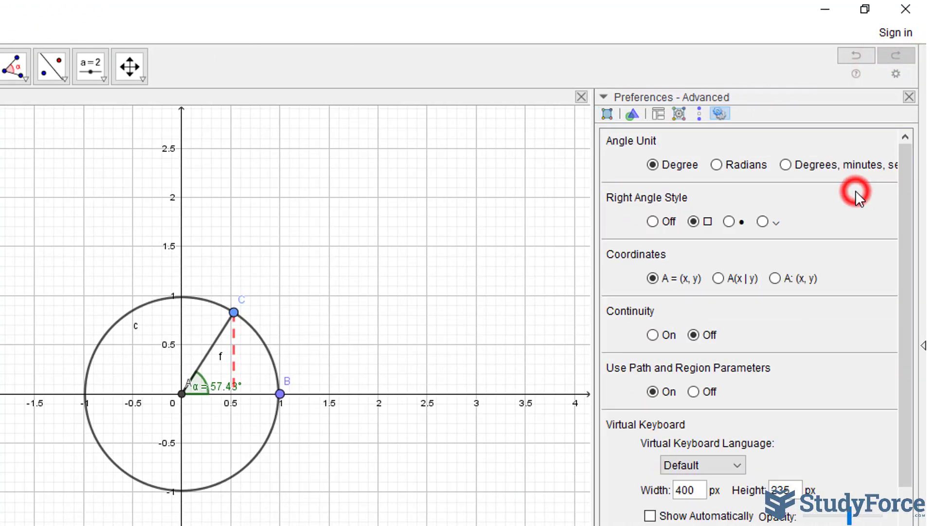
click(633, 115)
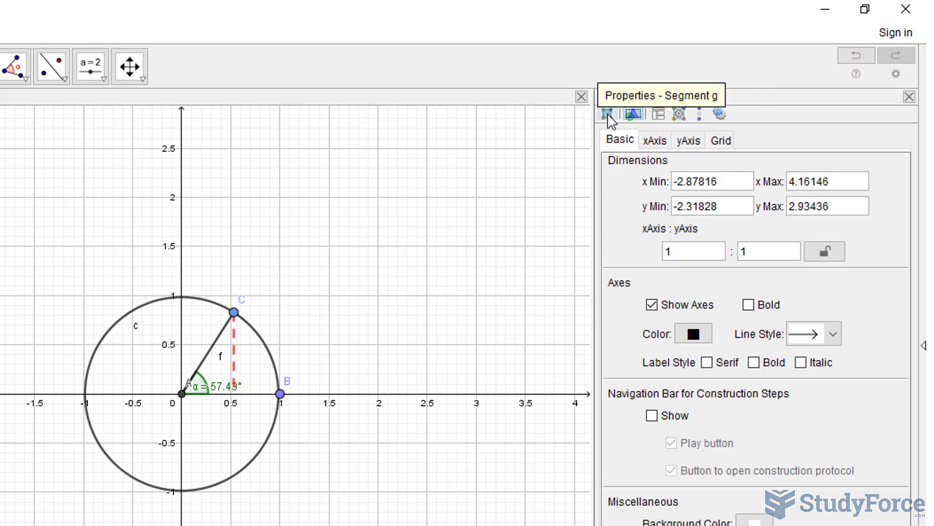
click(655, 140)
click(678, 258)
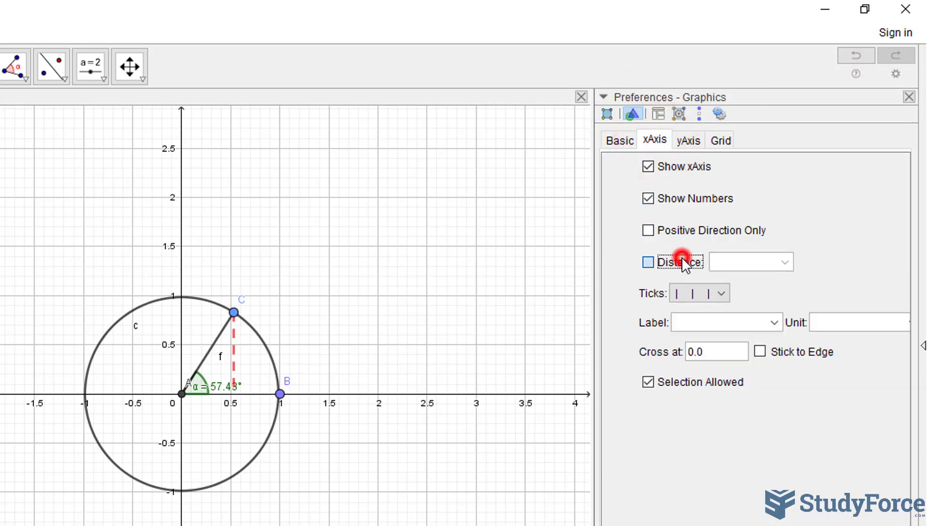
click(786, 262)
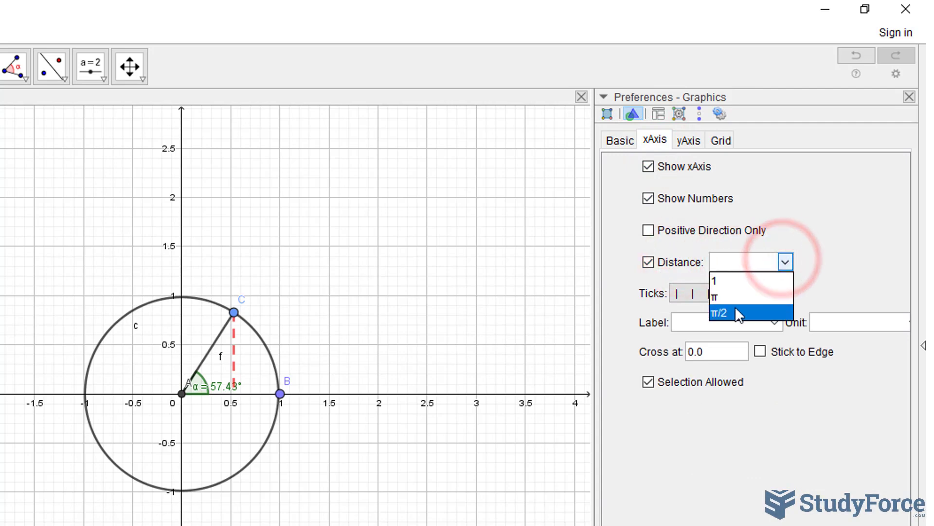
click(735, 312)
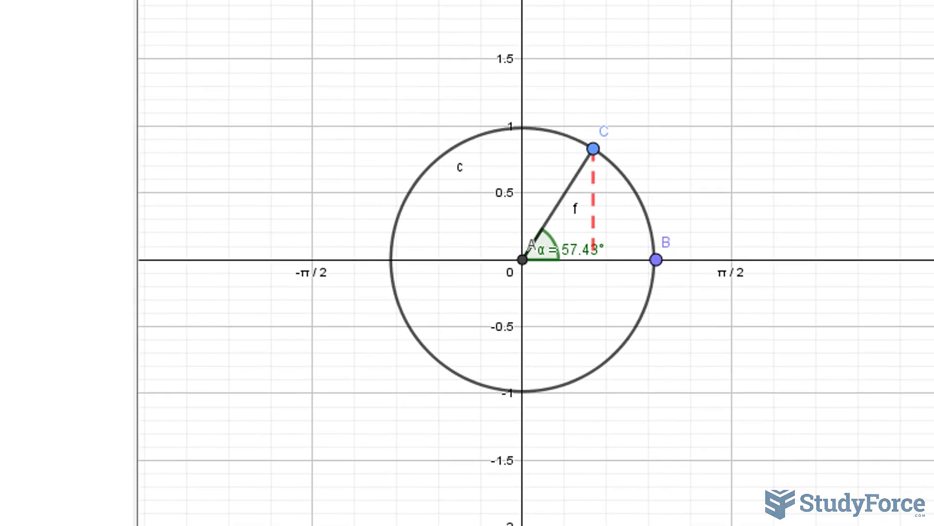
Enter f(x)=sin(x), 0<=x<=2pi to plot the sine curve from 0 to 2π
click(159, 507)
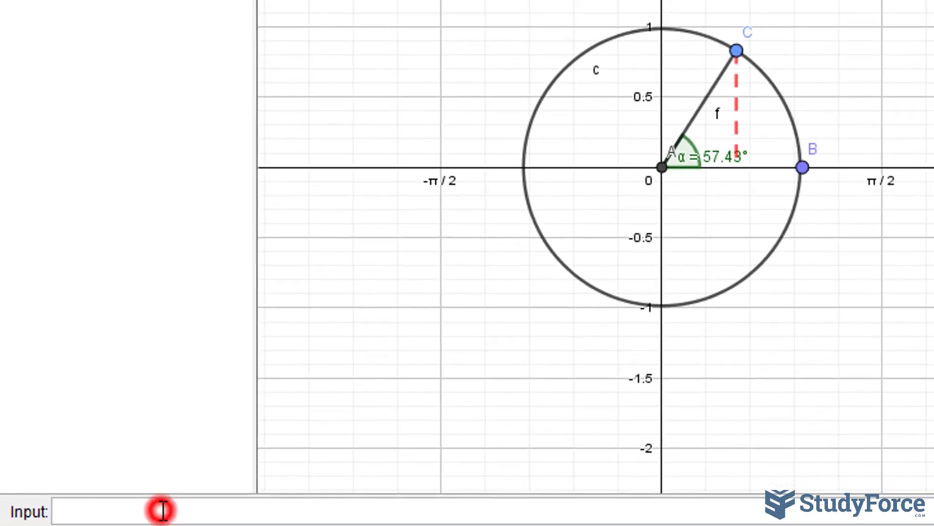
text(f(x))
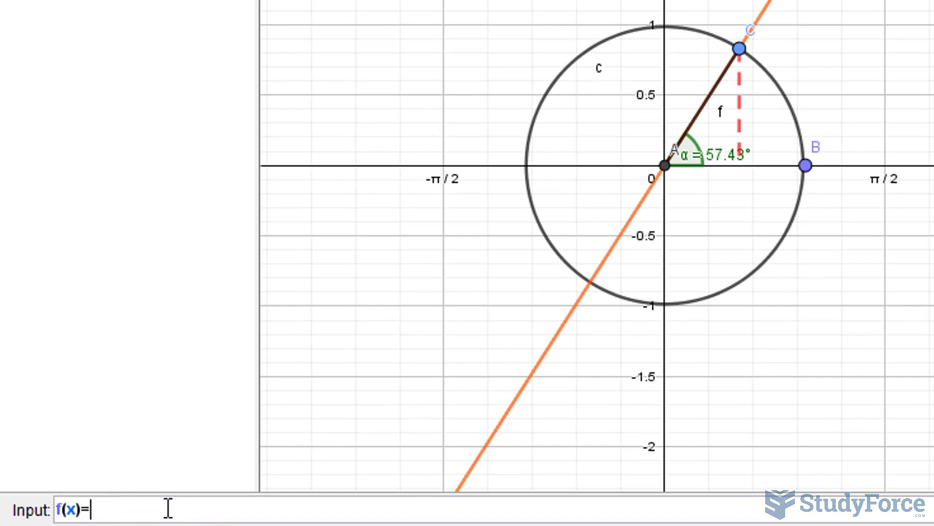
text(=sin)
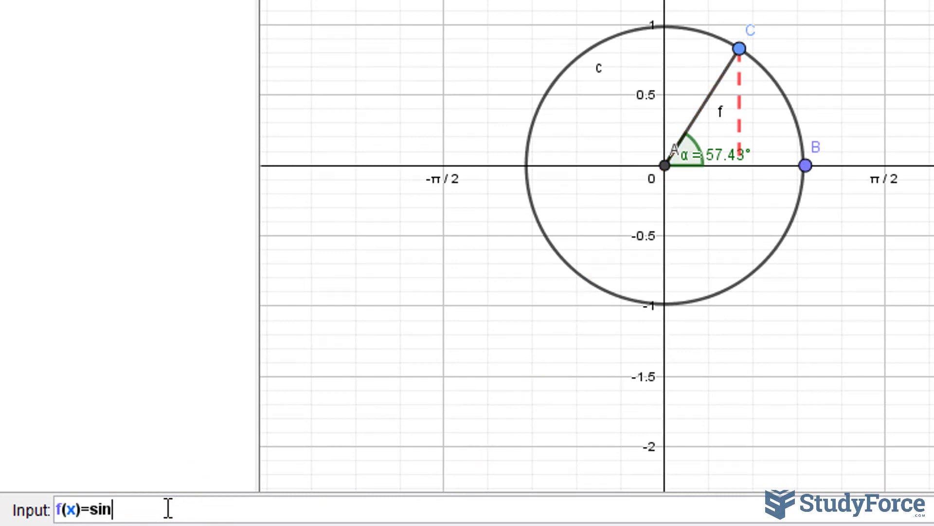
text((x))
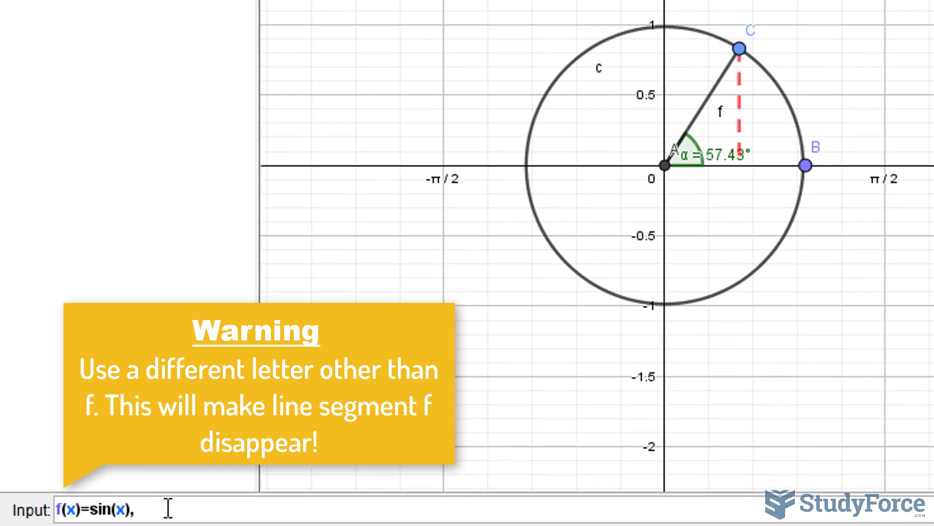
text(, 0<=x<=2pi)
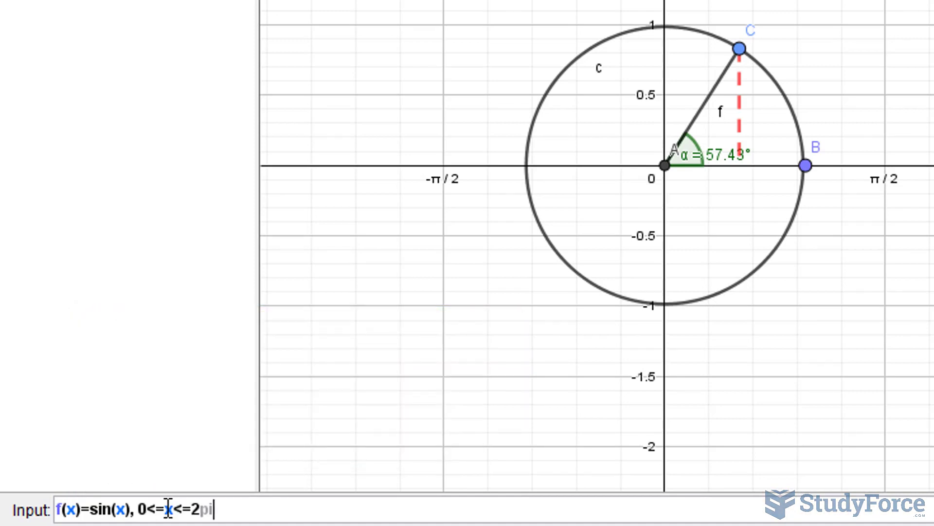
key(Return)
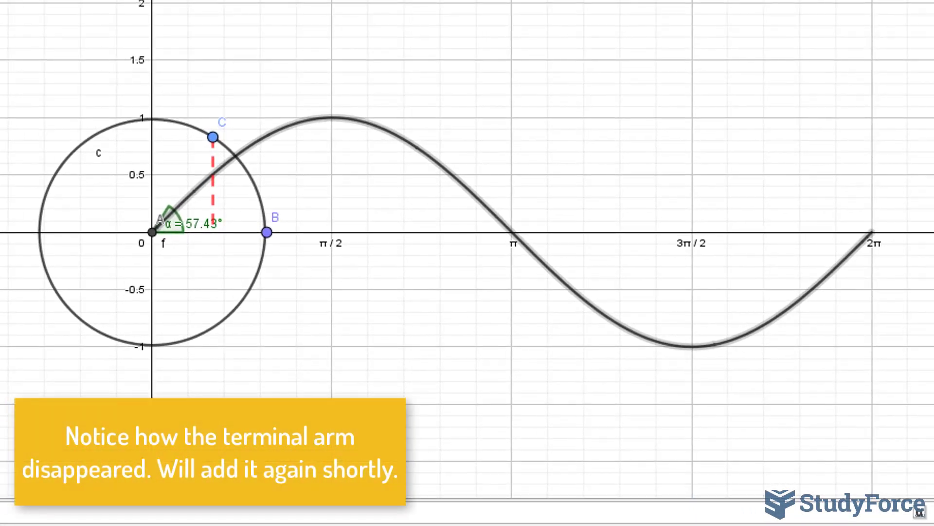
Replace the 2π upper bound of f with angle α so the curve ends at α
double_click(184, 148)
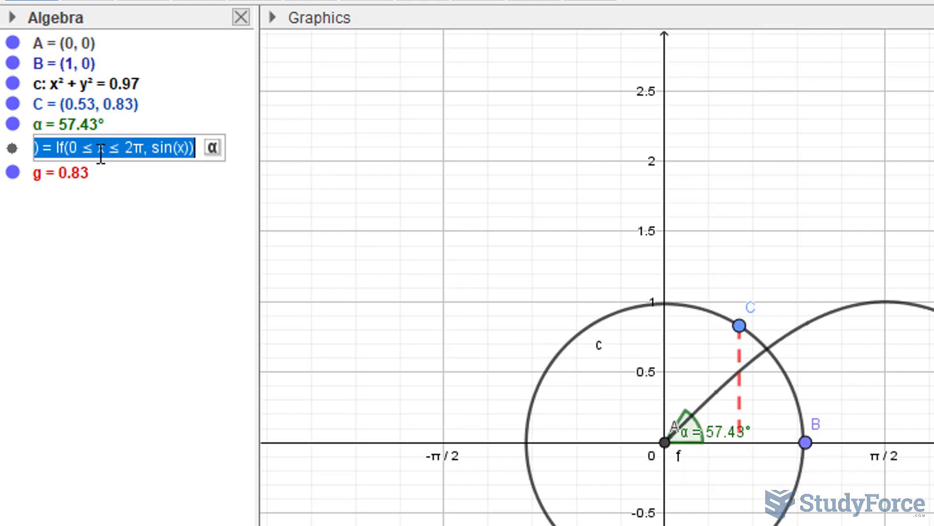
double_click(140, 148)
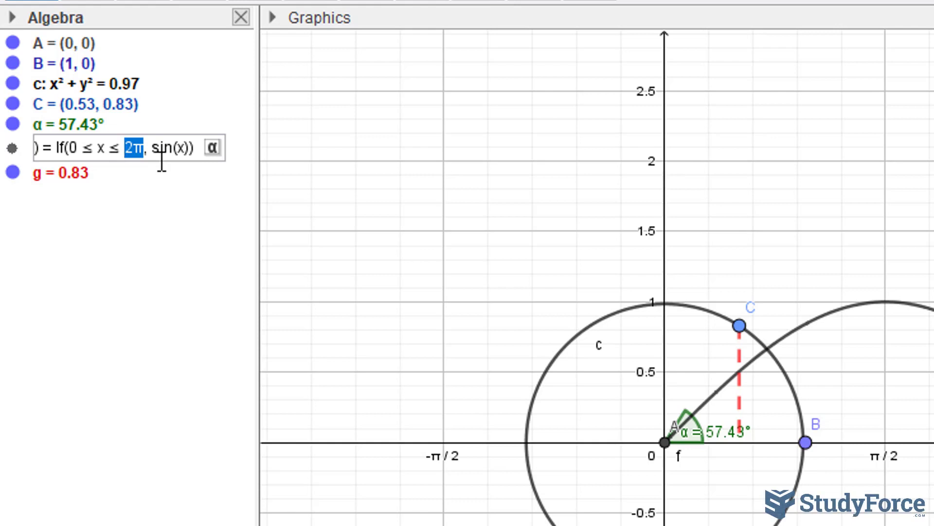
click(218, 151)
click(11, 14)
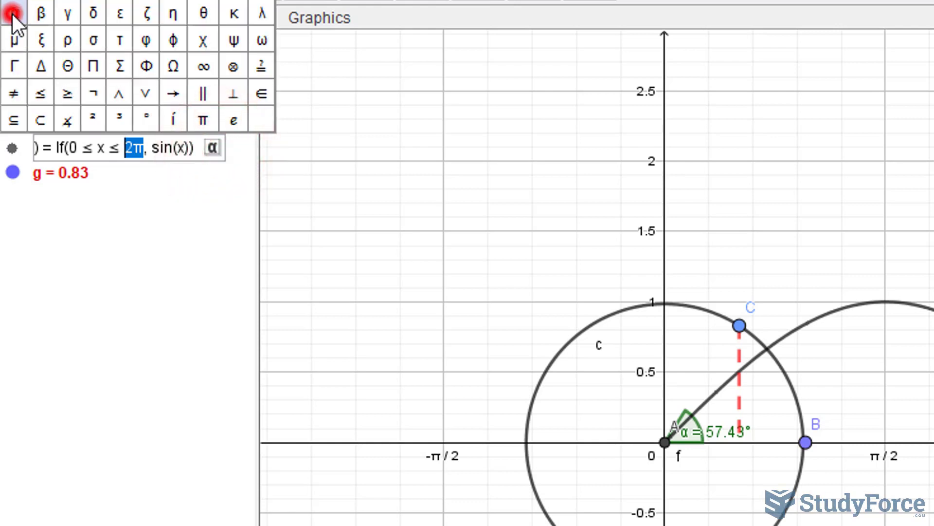
key(Return)
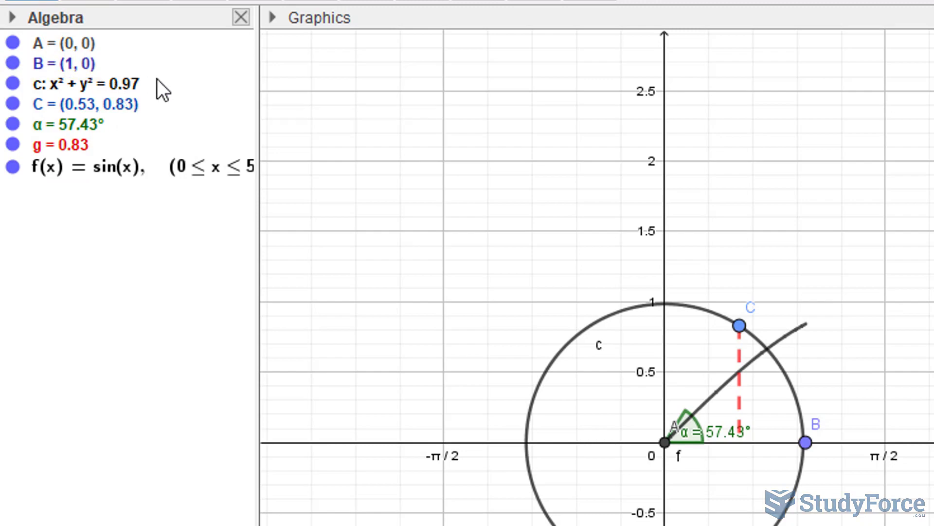
Draw segment h as the terminal arm from point C to origin A
mouse_move(739, 325)
mouse_down()
mouse_move(715, 313)
mouse_move(726, 336)
mouse_up()
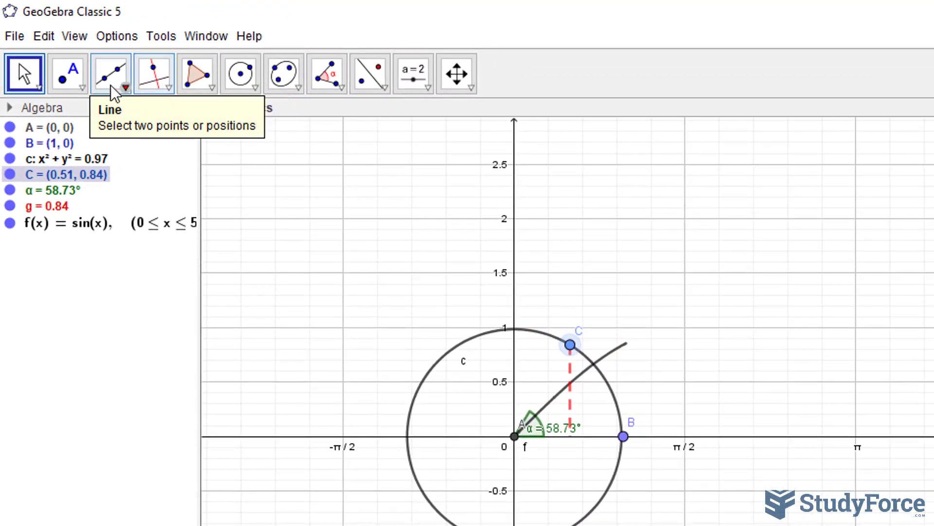
click(110, 81)
click(127, 150)
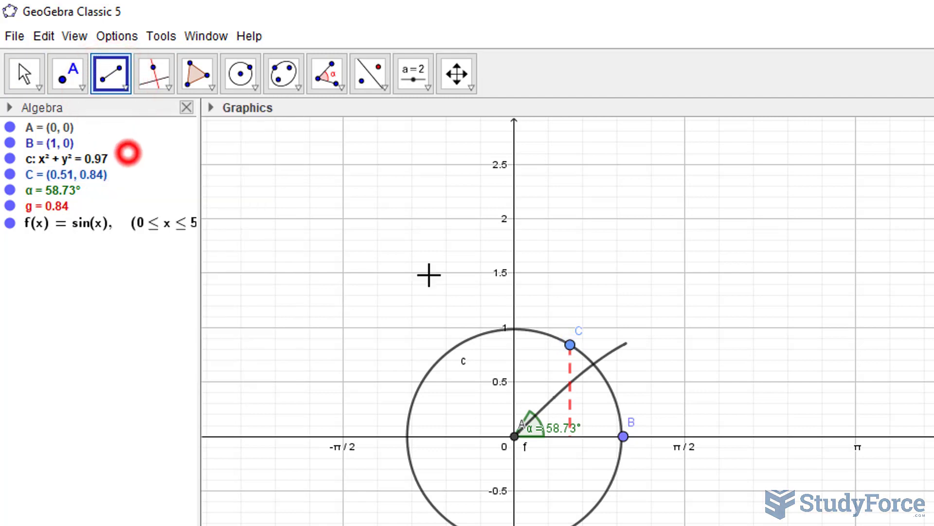
click(569, 345)
click(515, 436)
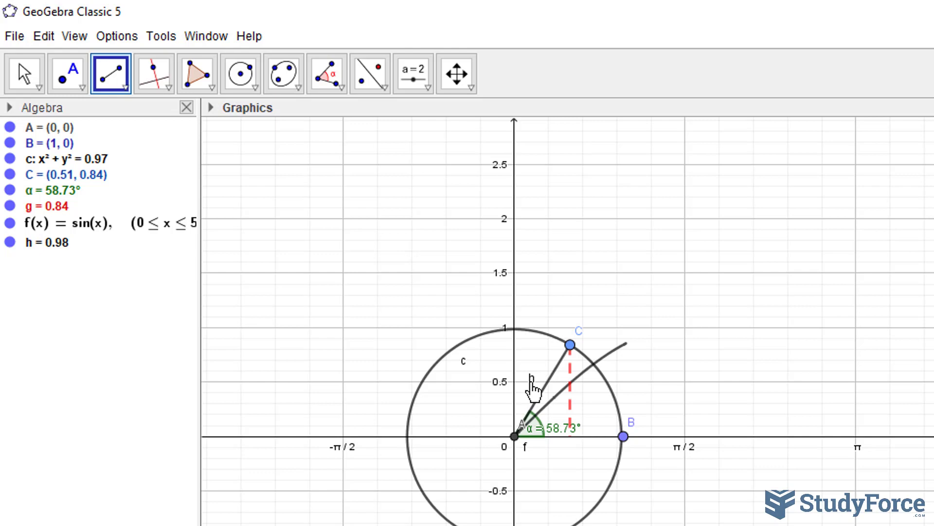
Drag C counter-clockwise past a full turn until α reads 71.54°
key(Escape)
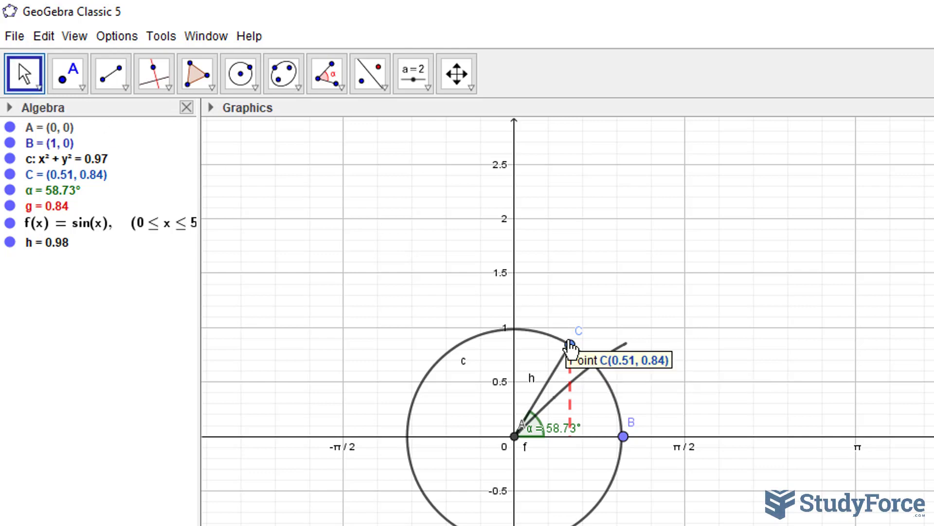
mouse_move(570, 346)
mouse_down()
mouse_move(487, 346)
mouse_move(444, 390)
mouse_move(451, 497)
mouse_up()
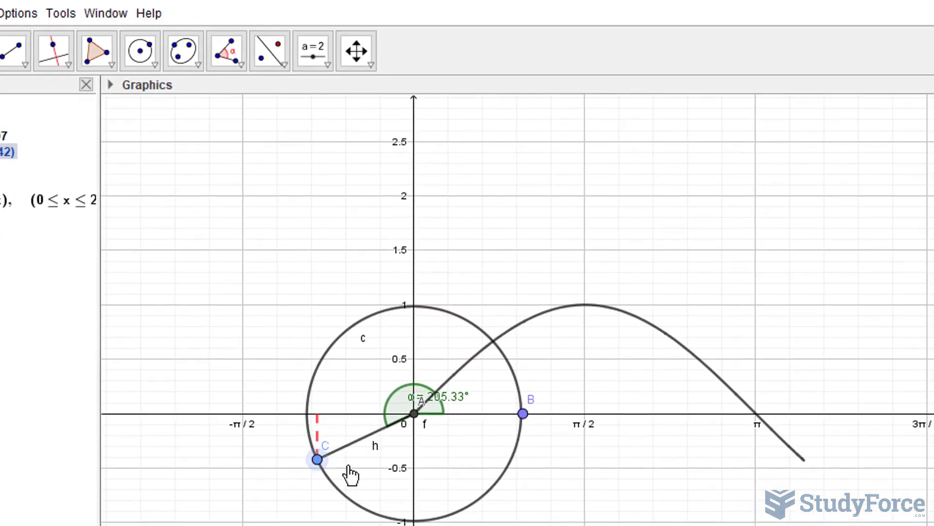
drag(349, 473, 220, 257)
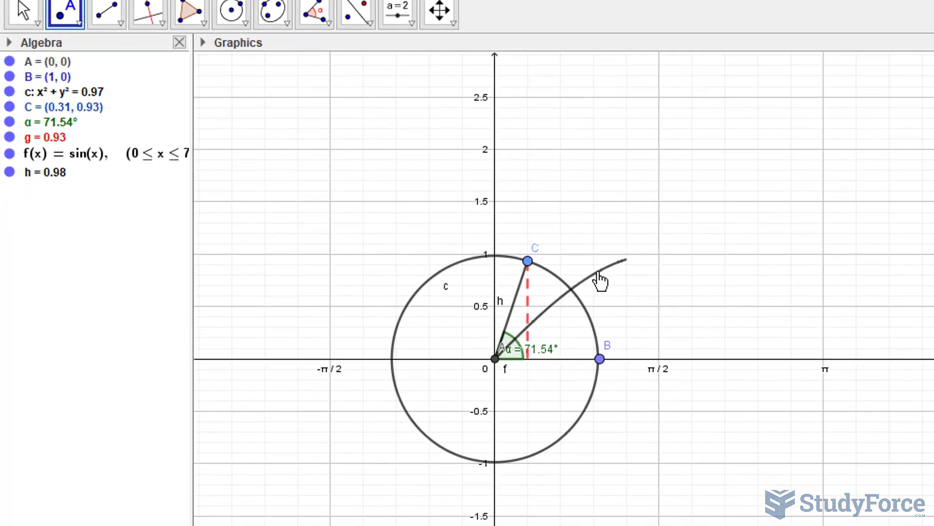
Place point D on the curve and create E with DynamicCoordinates(D, α, y(C))
click(561, 312)
click(115, 509)
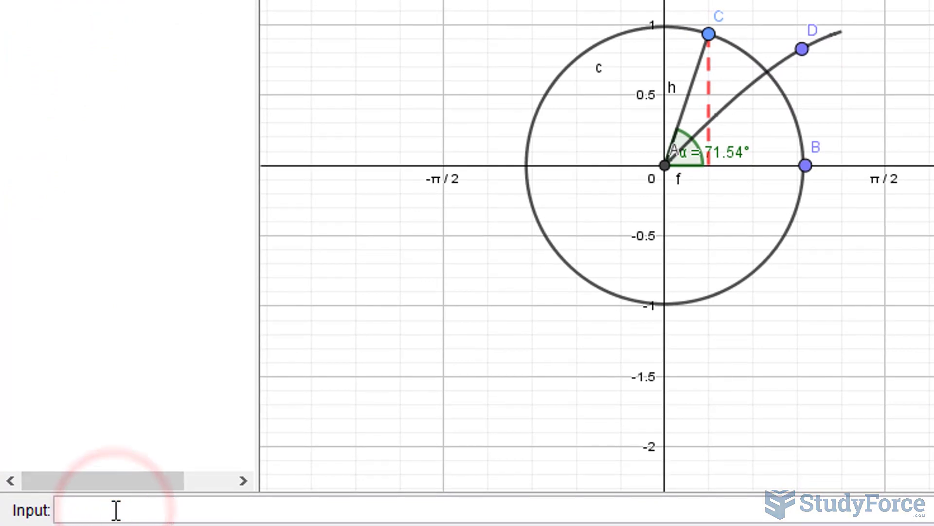
text(Dyn)
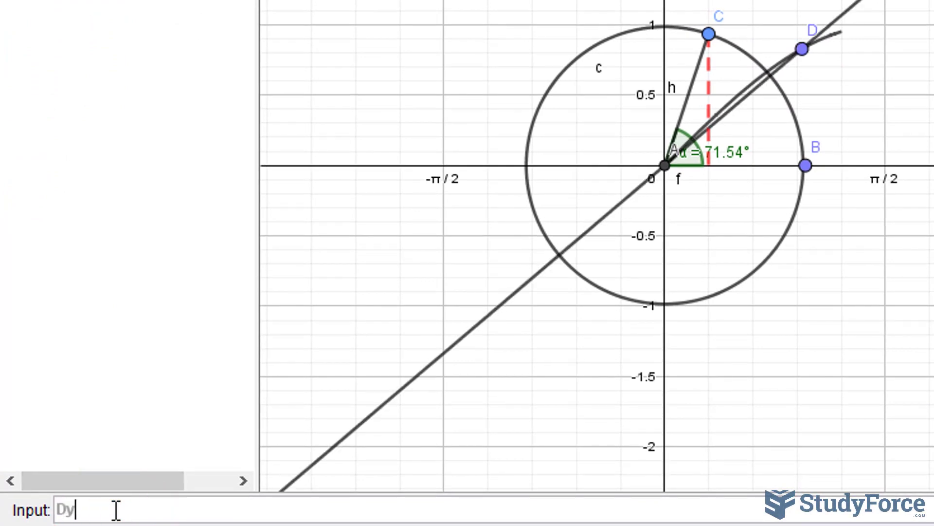
click(131, 522)
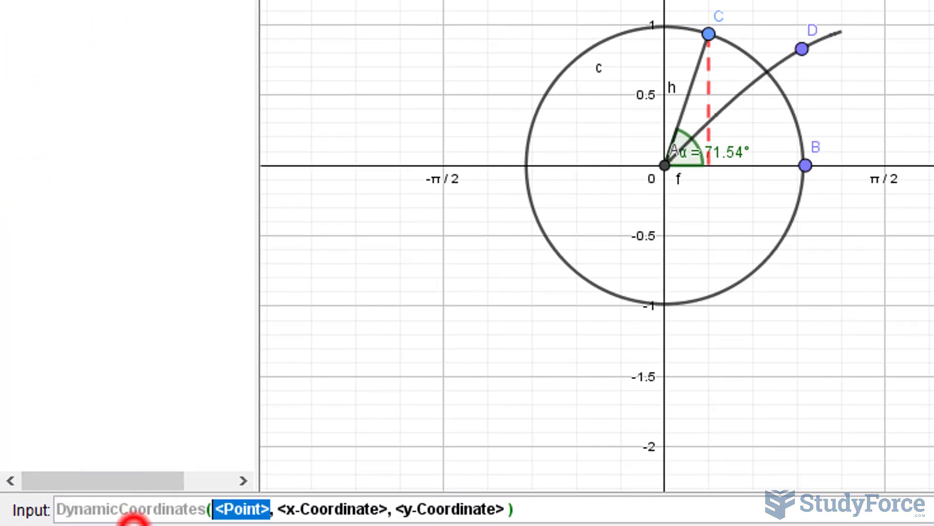
text(D)
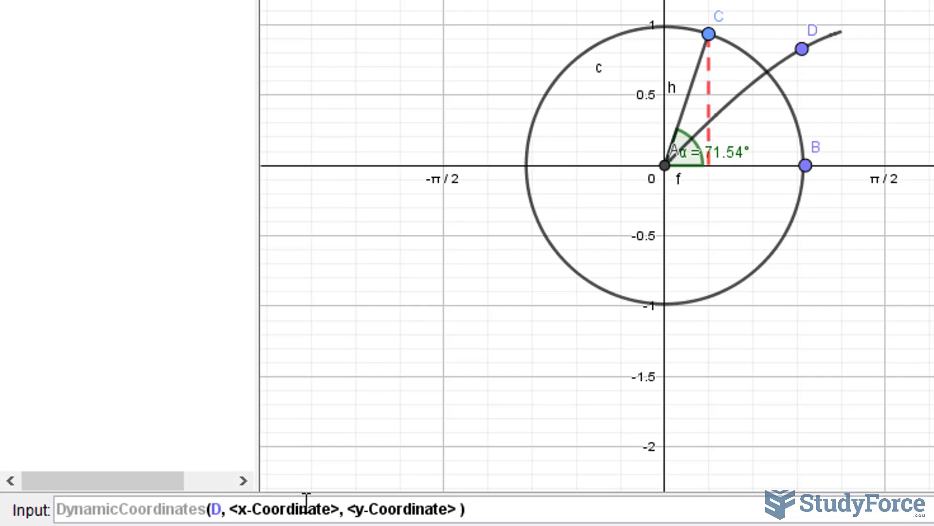
drag(340, 509, 234, 500)
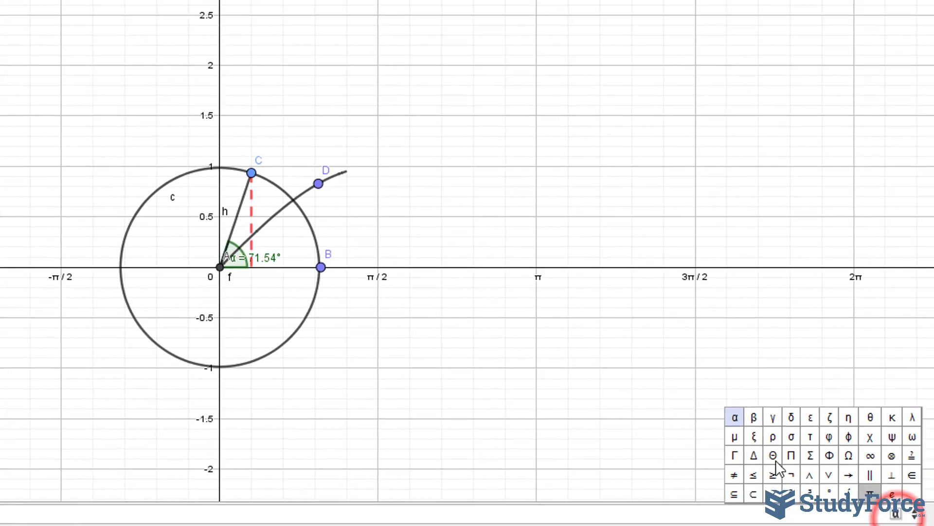
click(735, 417)
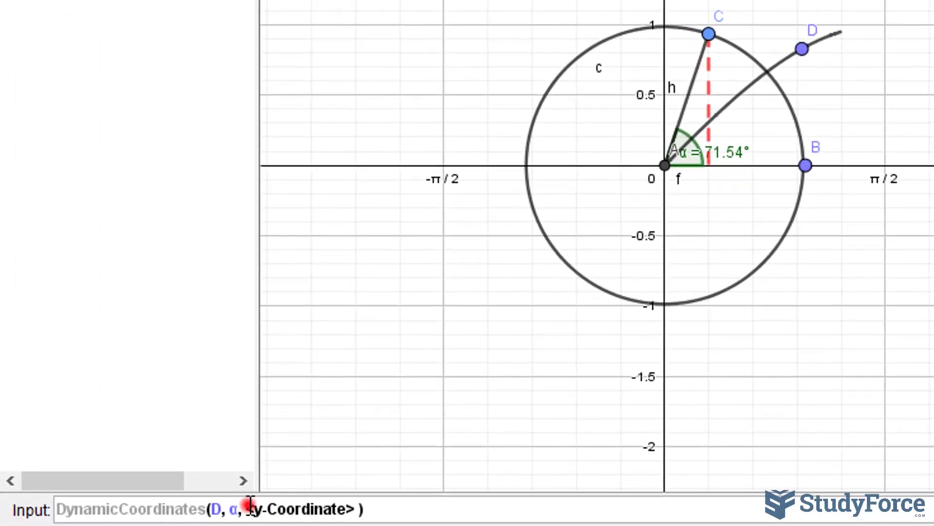
drag(250, 506, 359, 510)
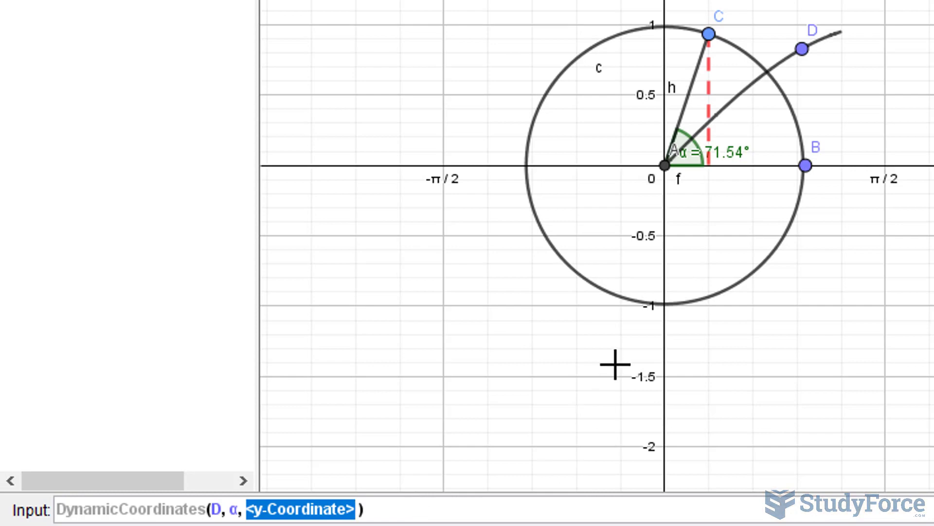
text(y)
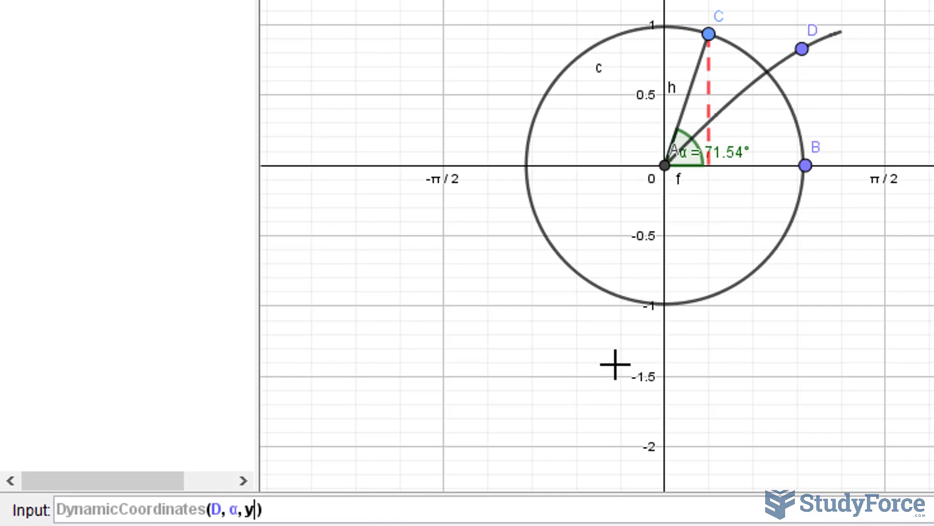
text((C))
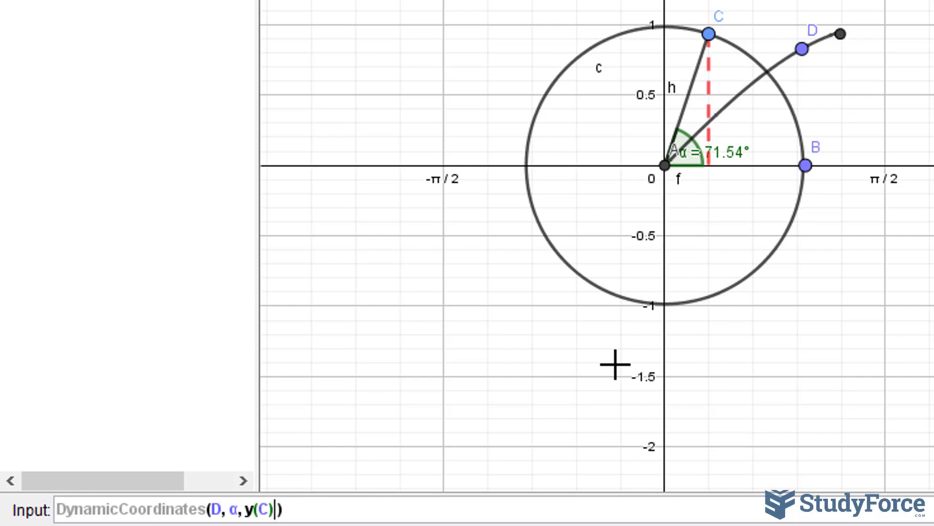
key(Return)
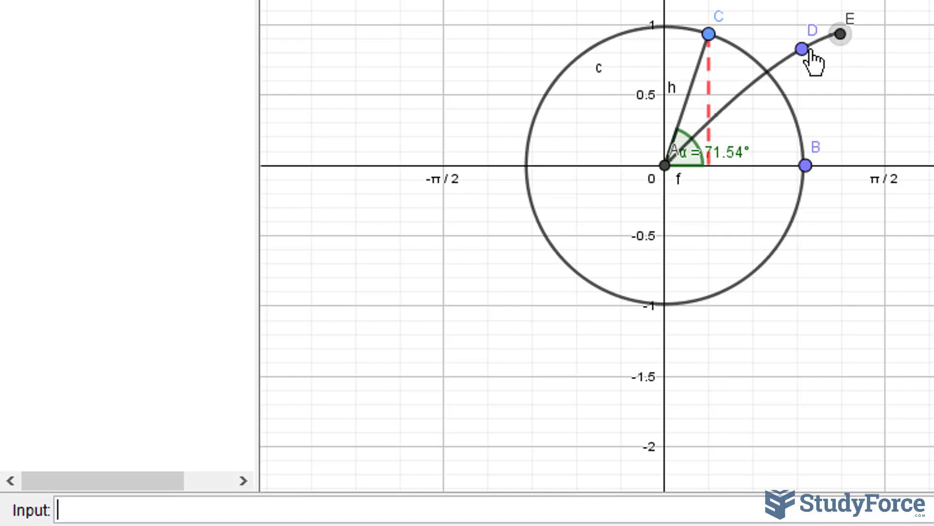
Drag C back and forth past a full turn to check E traces the sine curve
mouse_move(710, 34)
mouse_down()
mouse_move(630, 30)
mouse_move(607, 135)
mouse_up()
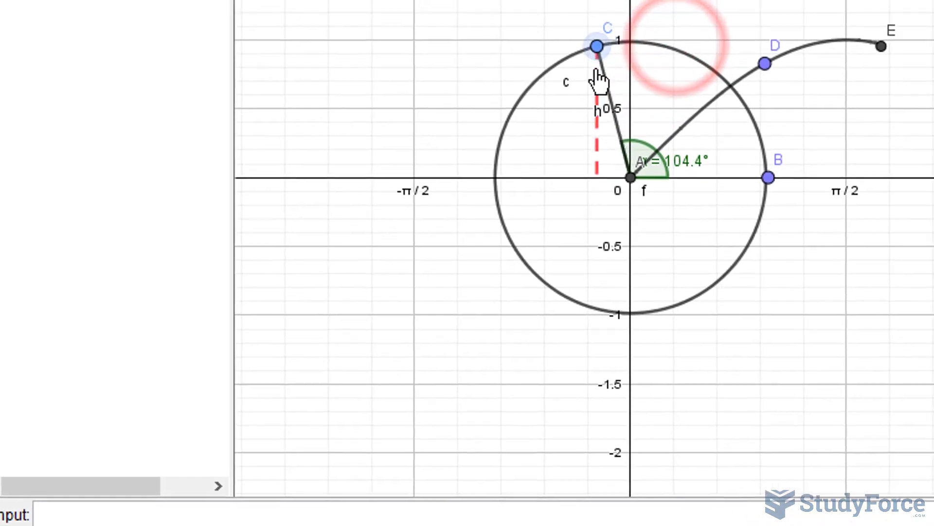
drag(423, 205, 436, 171)
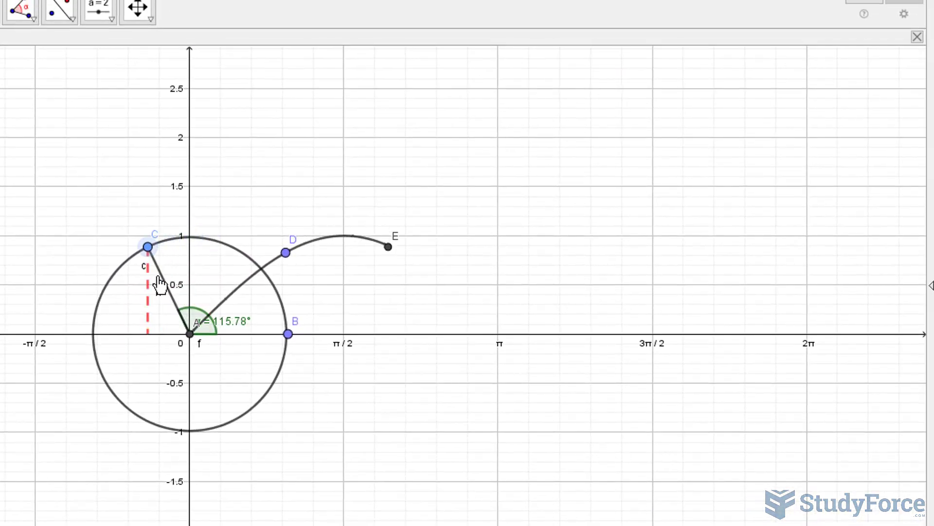
mouse_move(160, 285)
mouse_down()
mouse_move(142, 342)
mouse_move(165, 382)
mouse_move(287, 367)
mouse_move(219, 265)
mouse_up()
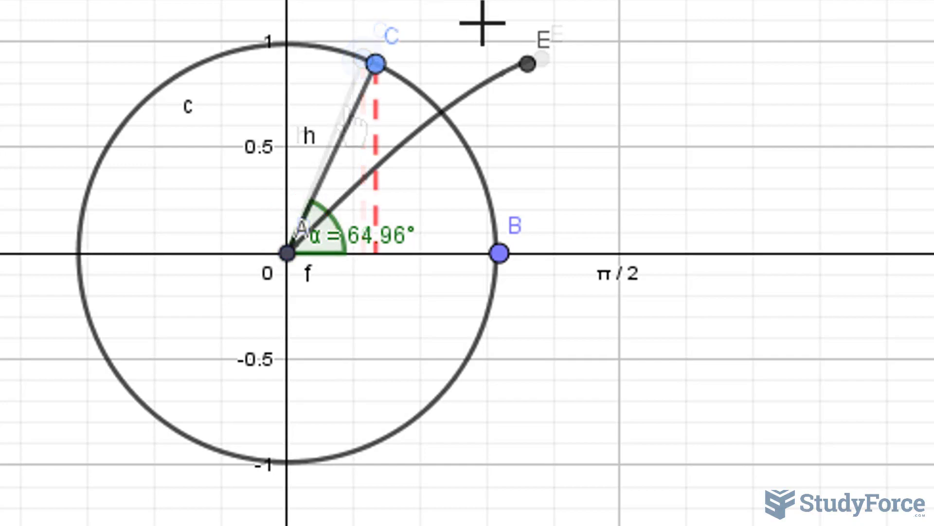
mouse_move(517, 68)
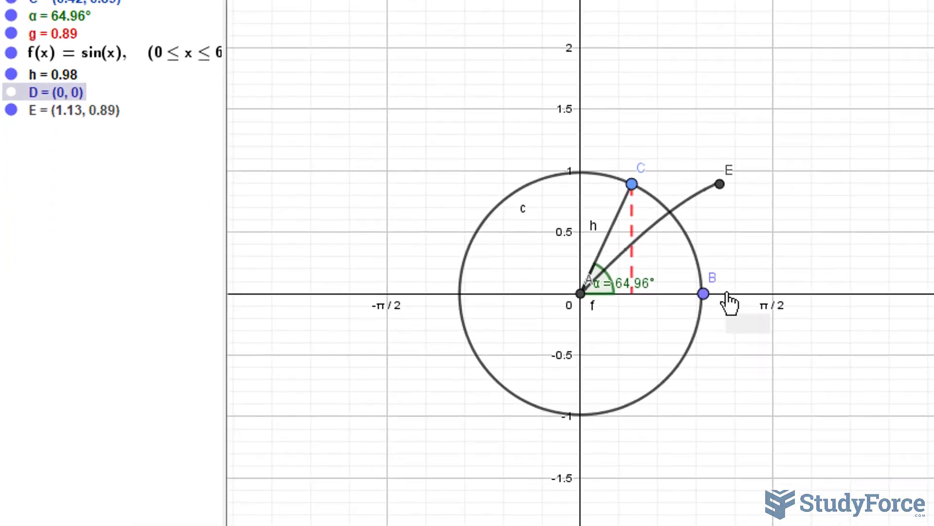
Enter Segment(E, (x(E), 0)) to drop a 0.89-long vertical segment i to the x-axis
click(240, 506)
text(S)
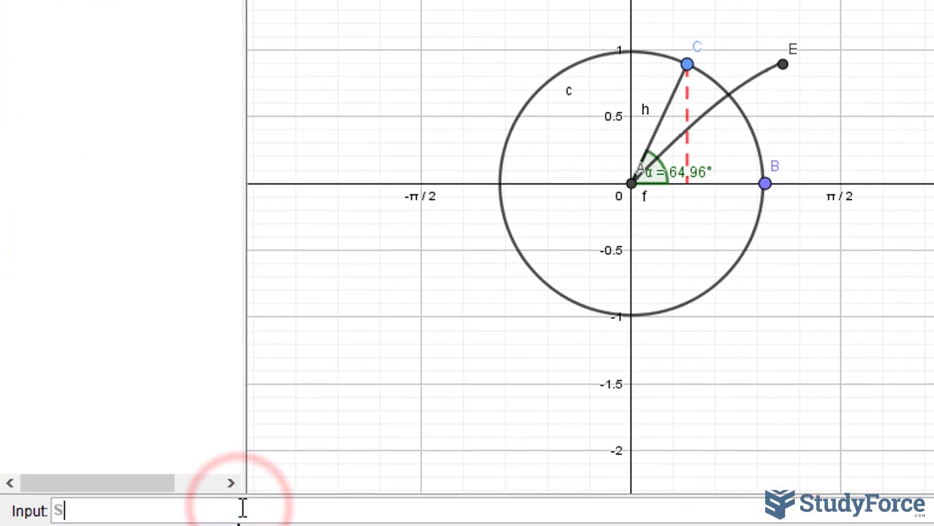
text(egment)
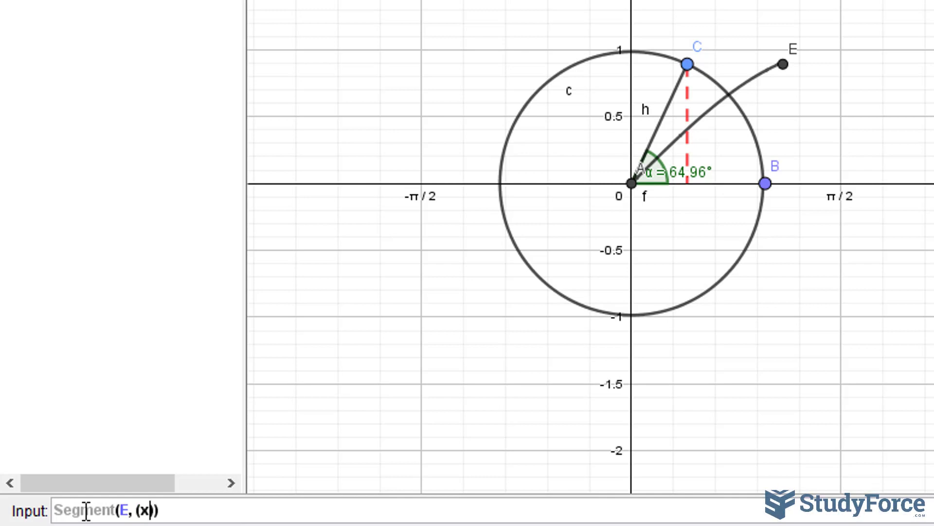
text((E),)
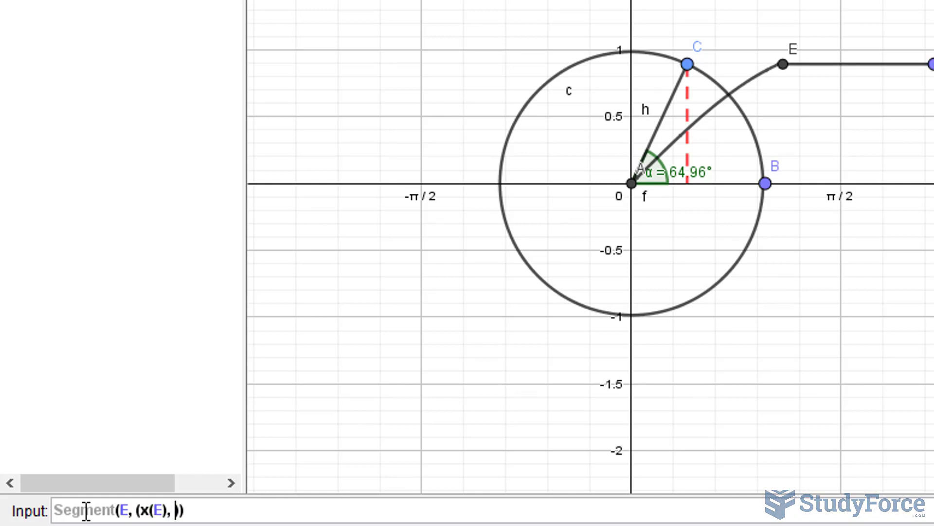
text( 0))
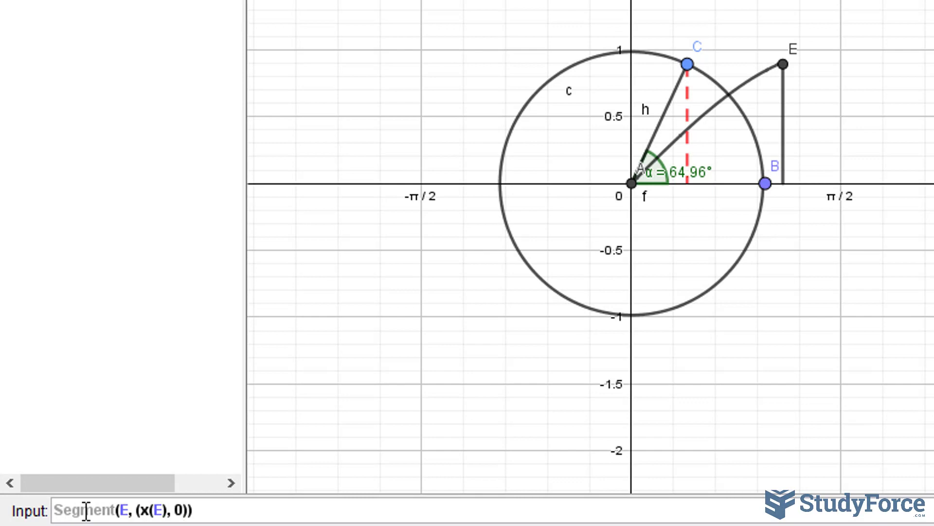
key(Return)
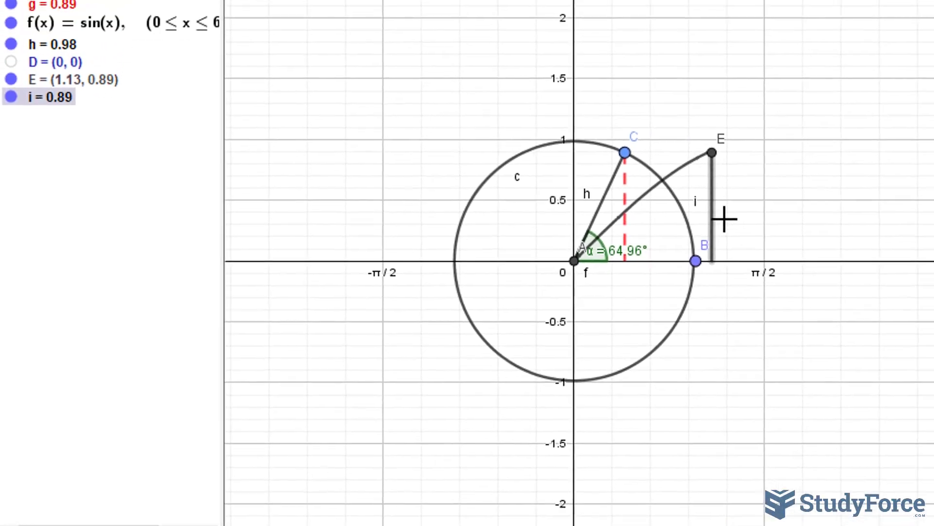
Give segment i a dashed line style and red colour in Object Properties
double_click(712, 222)
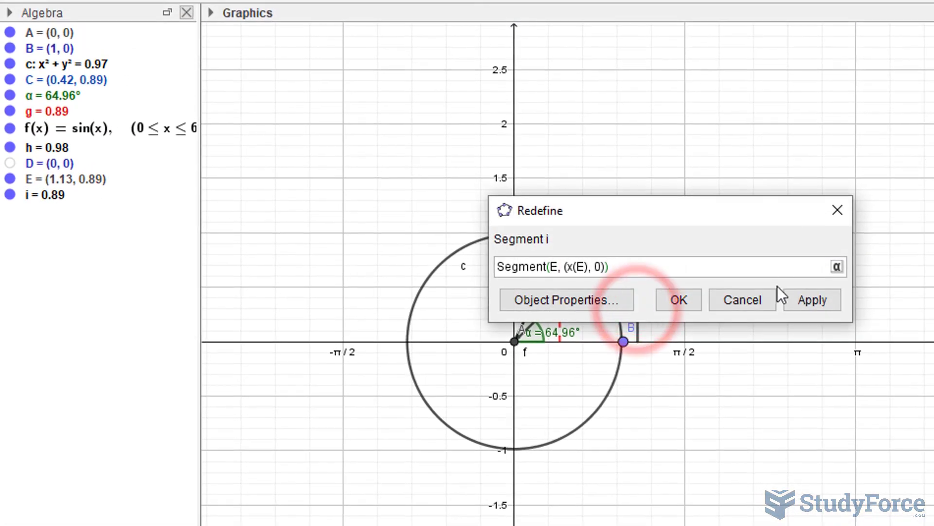
click(563, 307)
click(681, 64)
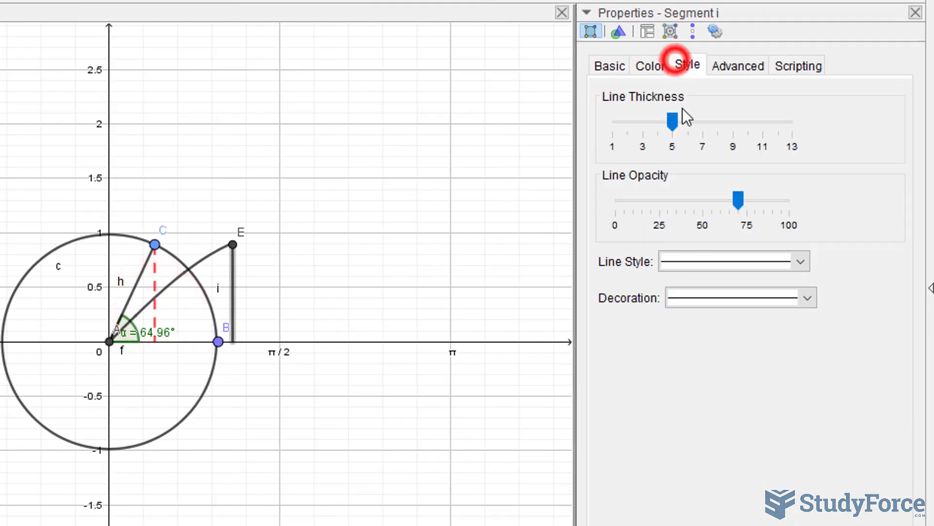
click(709, 261)
click(708, 299)
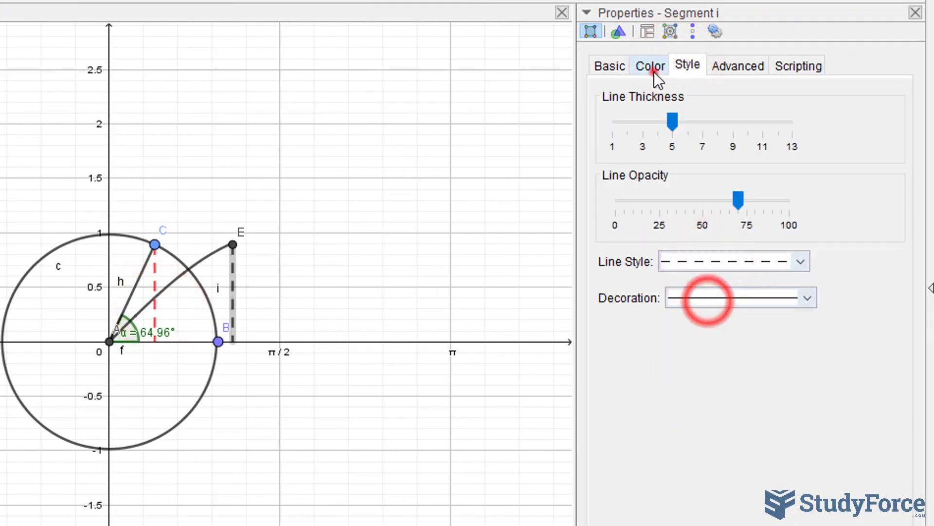
click(652, 66)
click(630, 102)
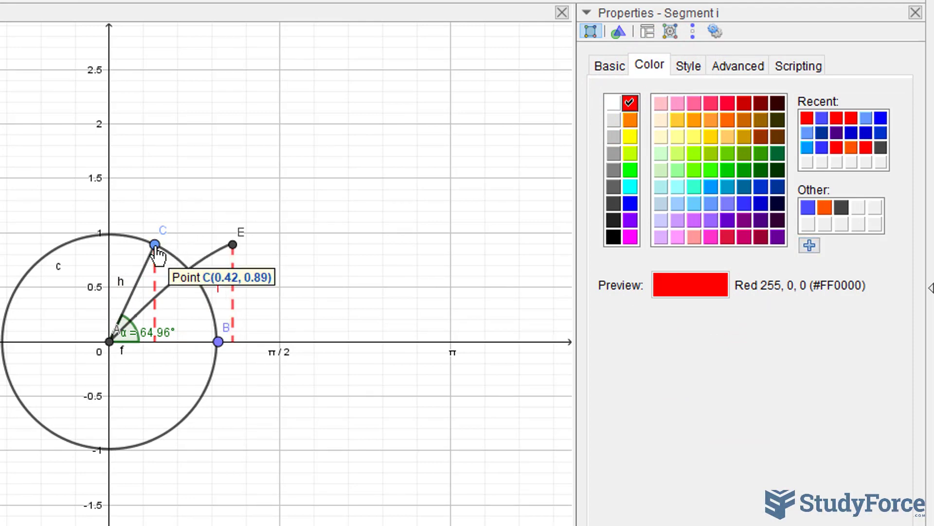
Close the properties panel and drag C around the circle to check segment i follows
drag(154, 244, 58, 248)
drag(7, 330, 54, 431)
click(915, 13)
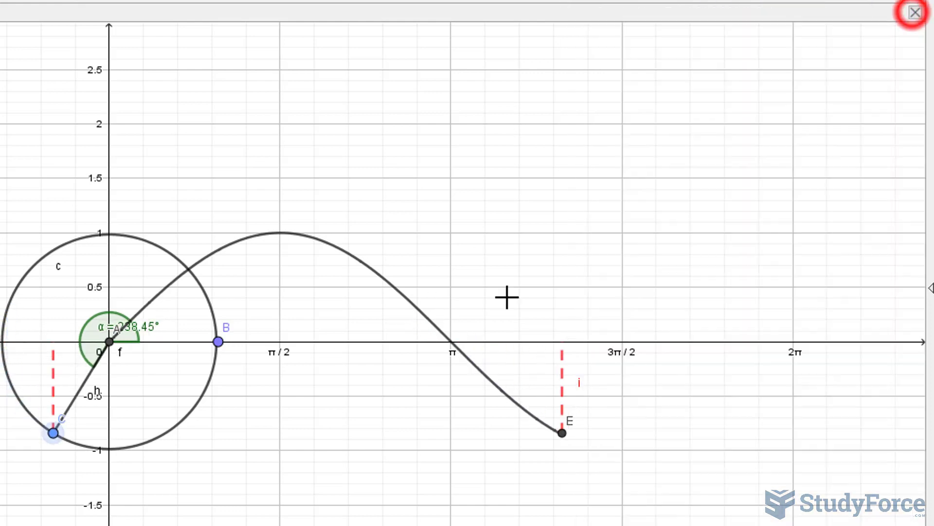
scroll(505, 298, down, 2)
drag(198, 417, 274, 288)
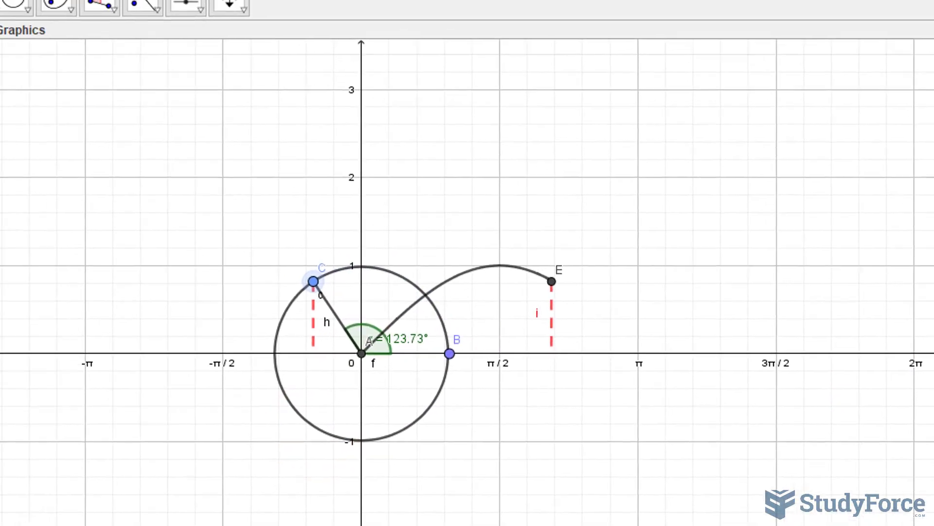
Hide points B and A, and uncheck Show Label for point C
click(10, 134)
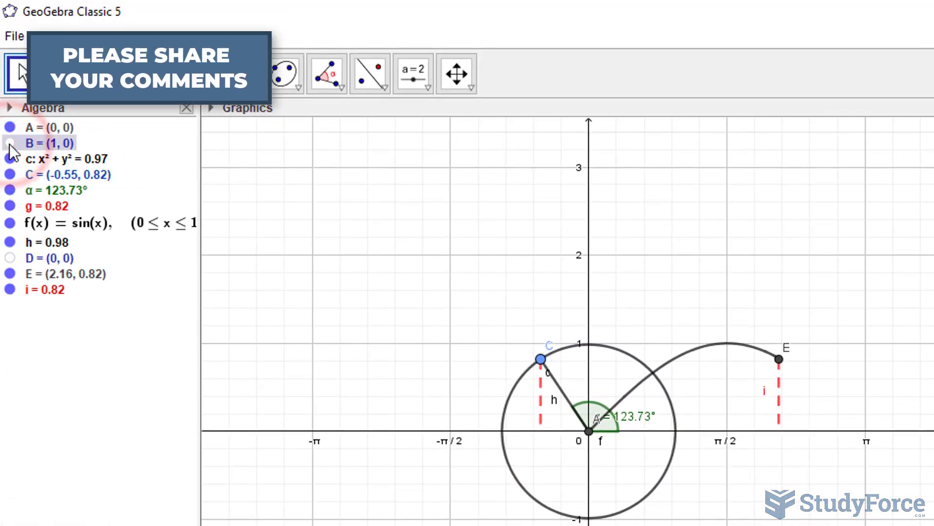
click(11, 128)
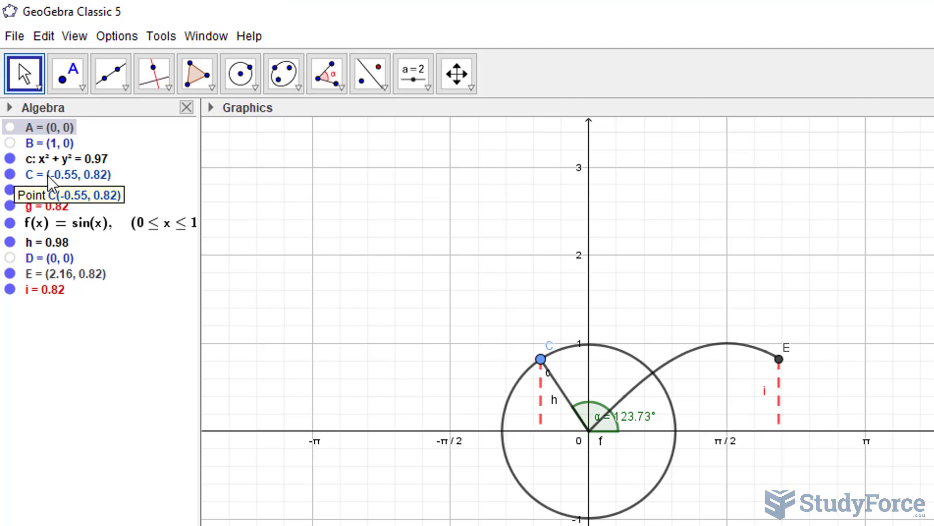
double_click(540, 359)
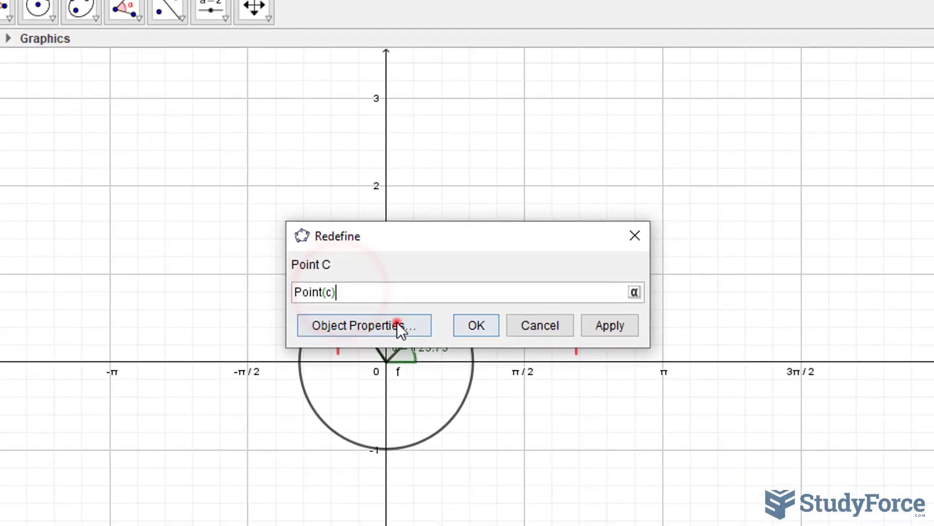
click(396, 322)
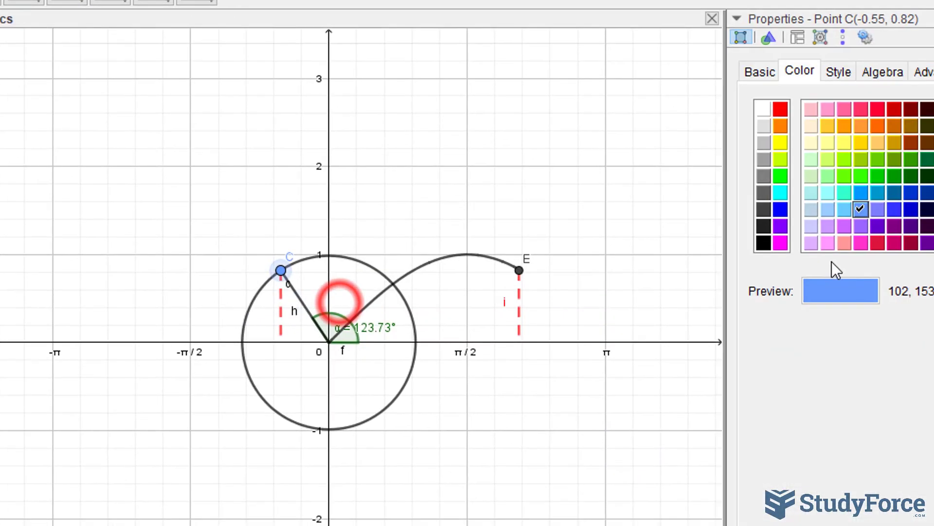
click(756, 64)
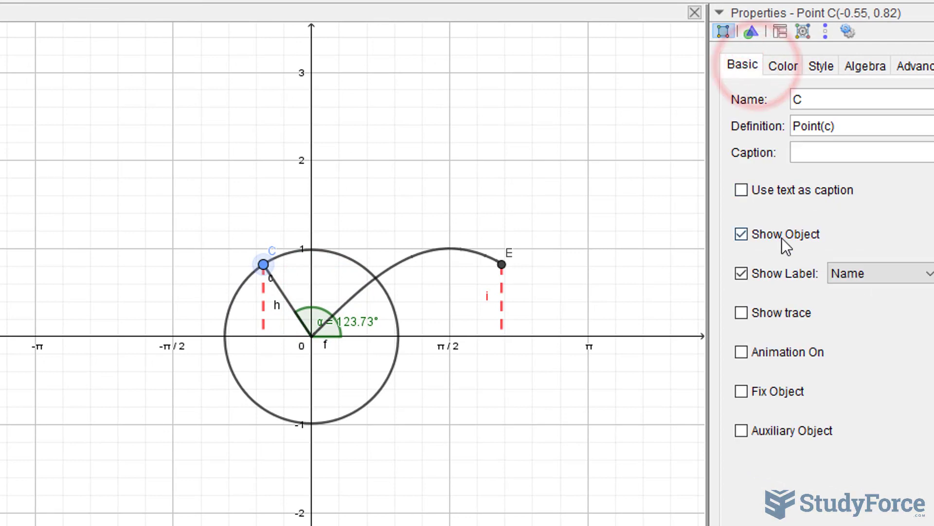
click(780, 273)
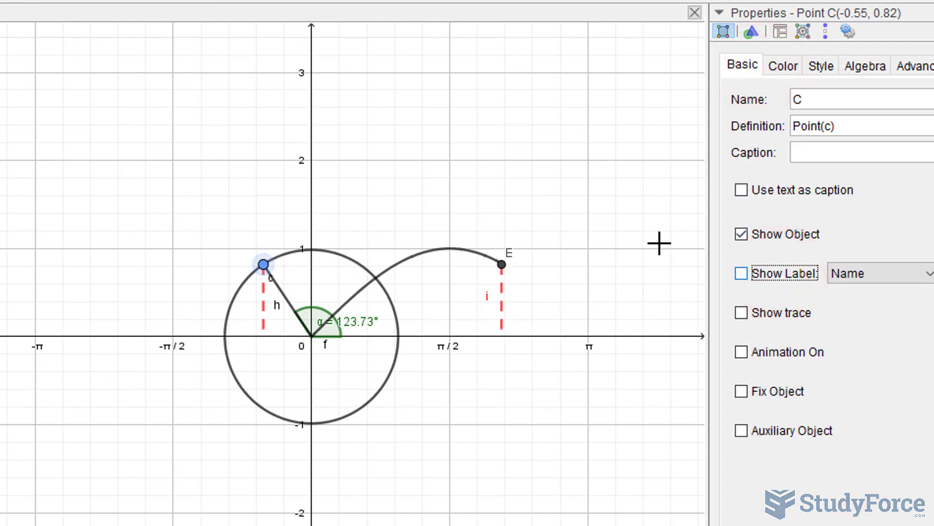